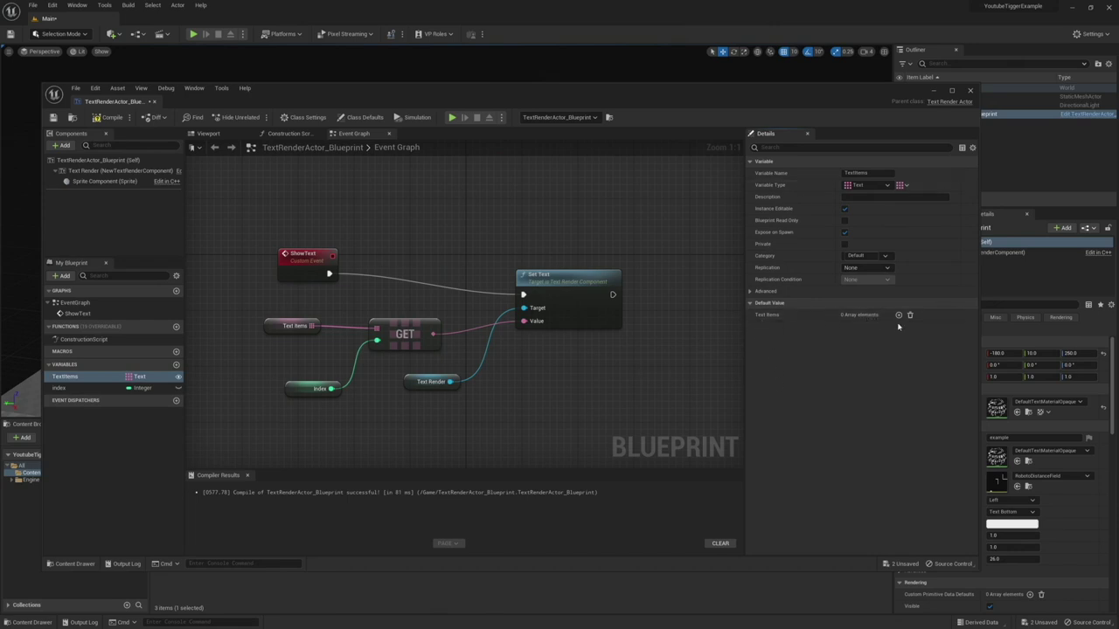
# Compile, then fill the first three TextItems entries with 'watch', 'my' and 'videos'
pyautogui.click(107, 121)
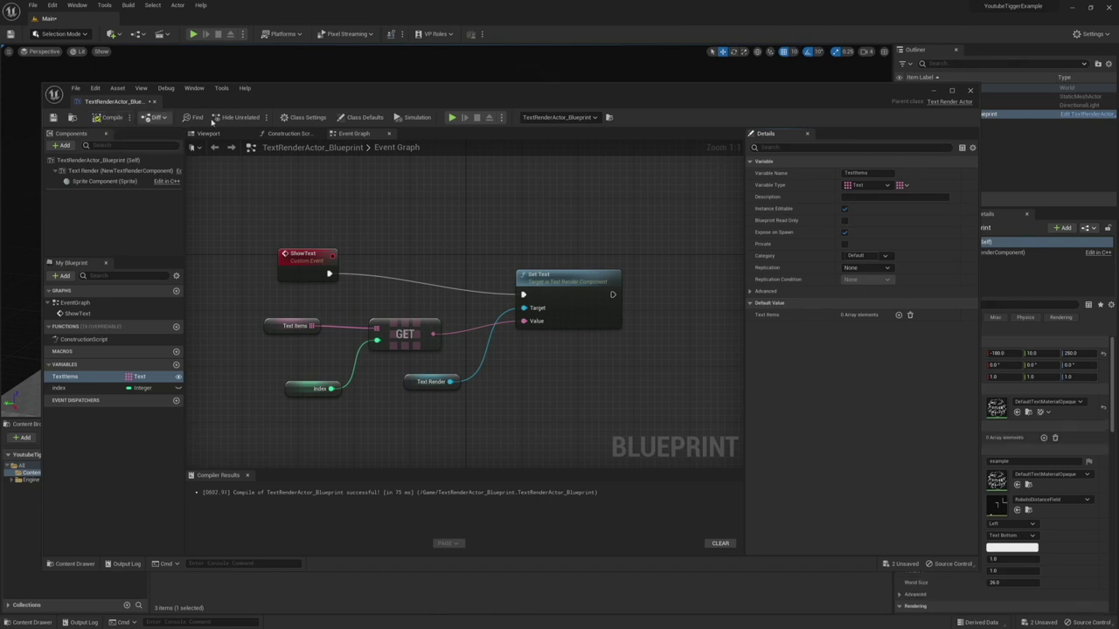
pyautogui.click(898, 315)
pyautogui.write('watch')
pyautogui.click(898, 314)
pyautogui.click(852, 339)
pyautogui.write('my')
pyautogui.click(898, 315)
pyautogui.click(853, 352)
pyautogui.write('videos')
# Add 'and' and 'subscribe' as the fourth and fifth TextItems, recompile, and reposition Set Text
pyautogui.click(897, 315)
pyautogui.click(853, 365)
pyautogui.write('and')
pyautogui.click(898, 315)
pyautogui.click(852, 378)
pyautogui.write('superribe')
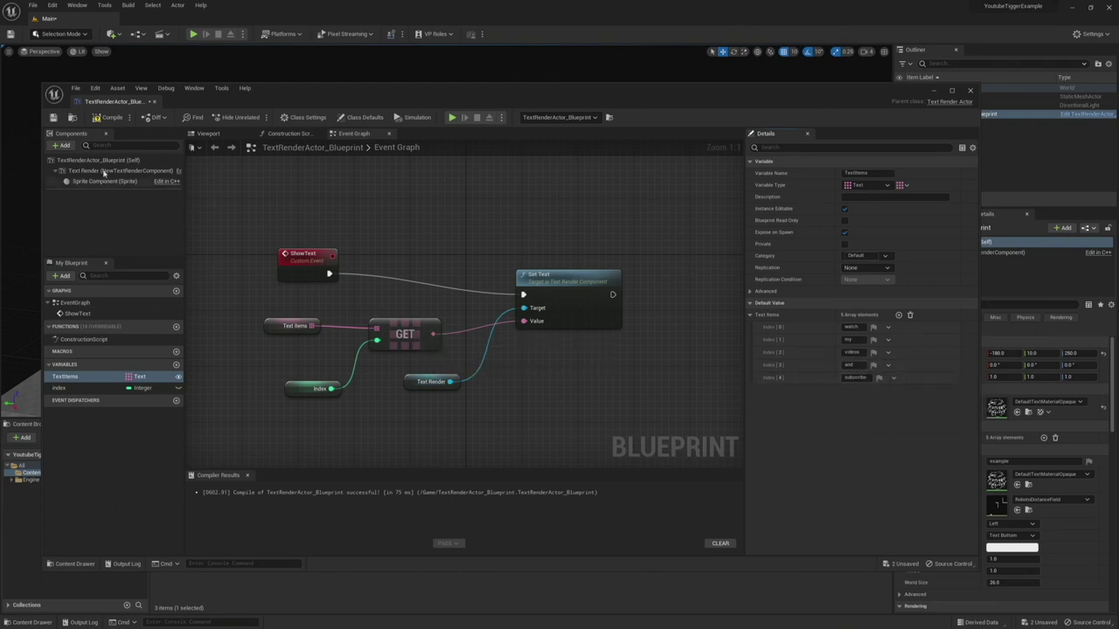
pyautogui.click(107, 118)
pyautogui.moveTo(577, 305); pyautogui.dragTo(634, 347)
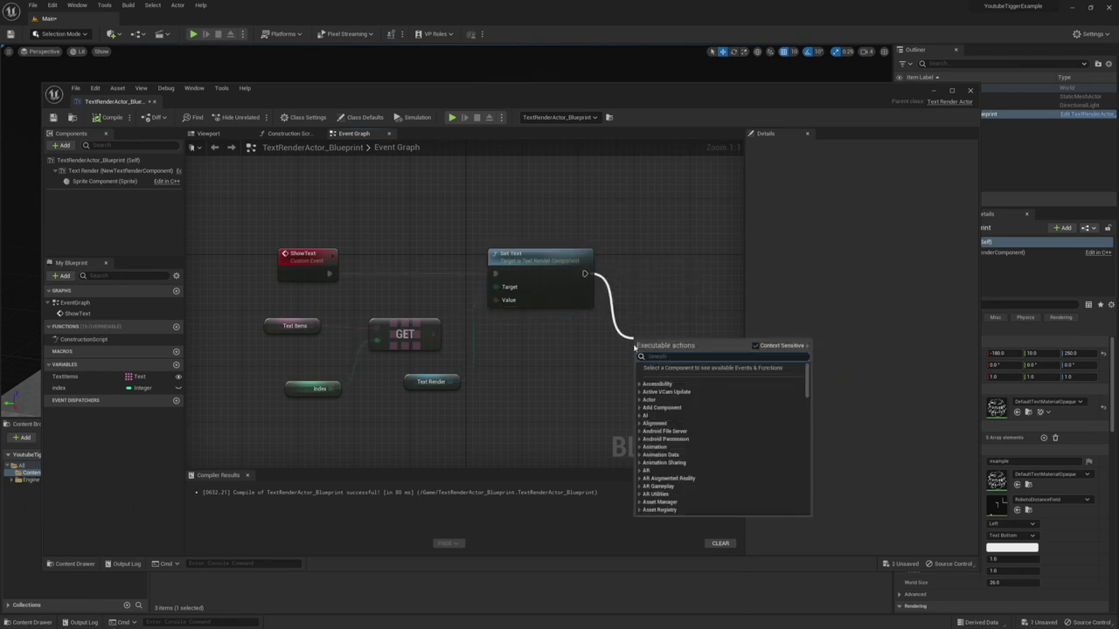
# Add an Increment Int node after Set Text, fed by the Index variable
pyautogui.write('++')
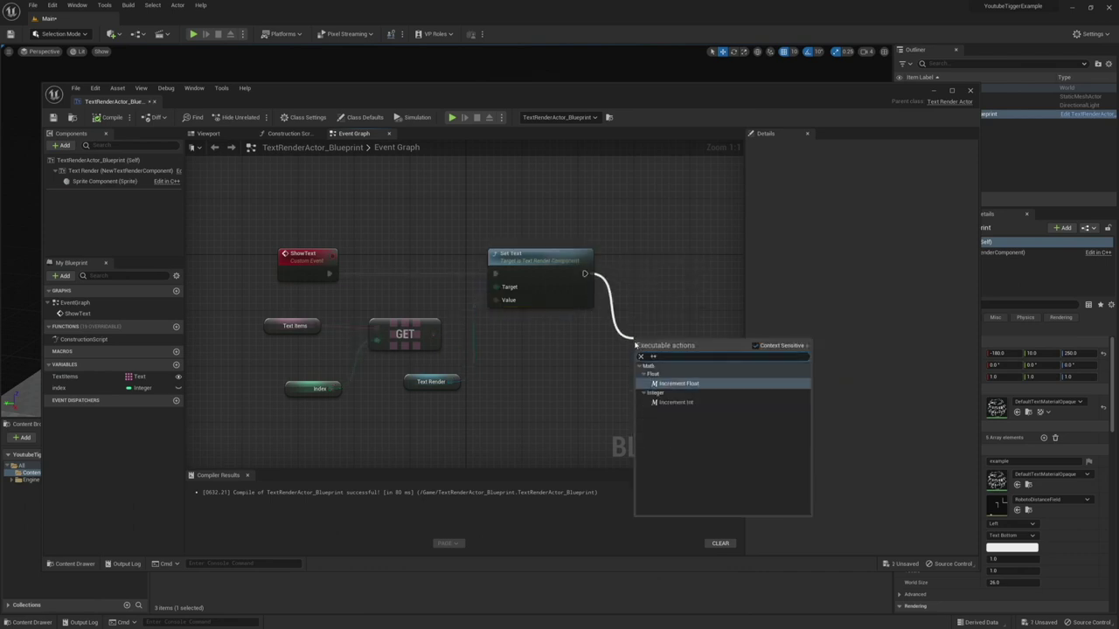
pyautogui.click(667, 403)
pyautogui.moveTo(332, 388); pyautogui.dragTo(636, 356)
pyautogui.moveTo(408, 376); pyautogui.dragTo(489, 341)
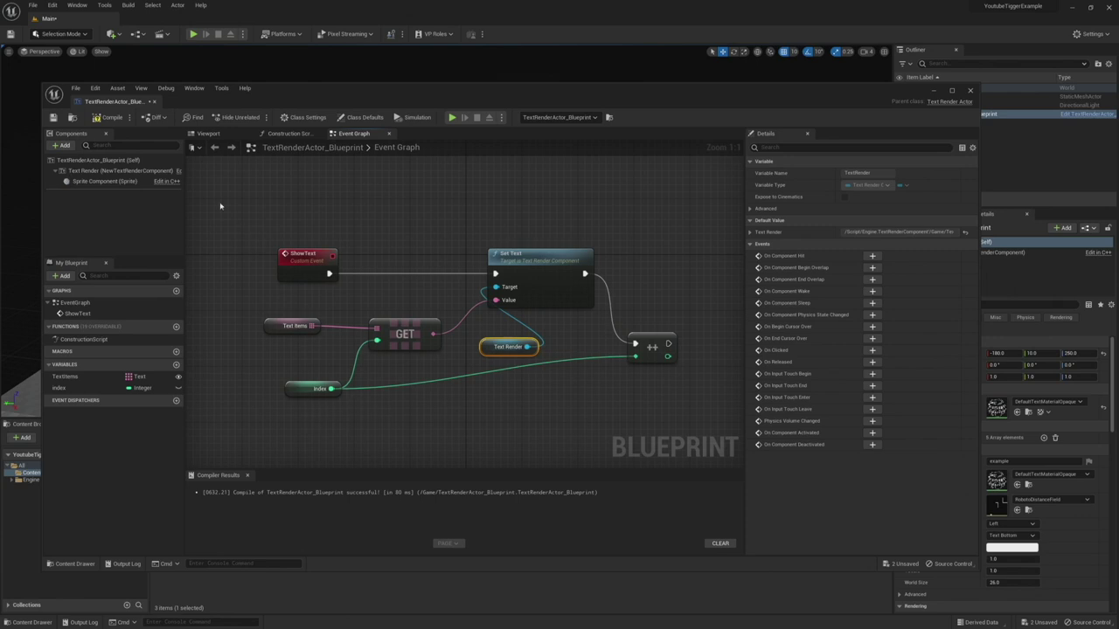
# Compile and save the text actor blueprint, then return to the level editor
pyautogui.click(102, 117)
pyautogui.click(52, 118)
pyautogui.click(969, 92)
pyautogui.click(358, 515)
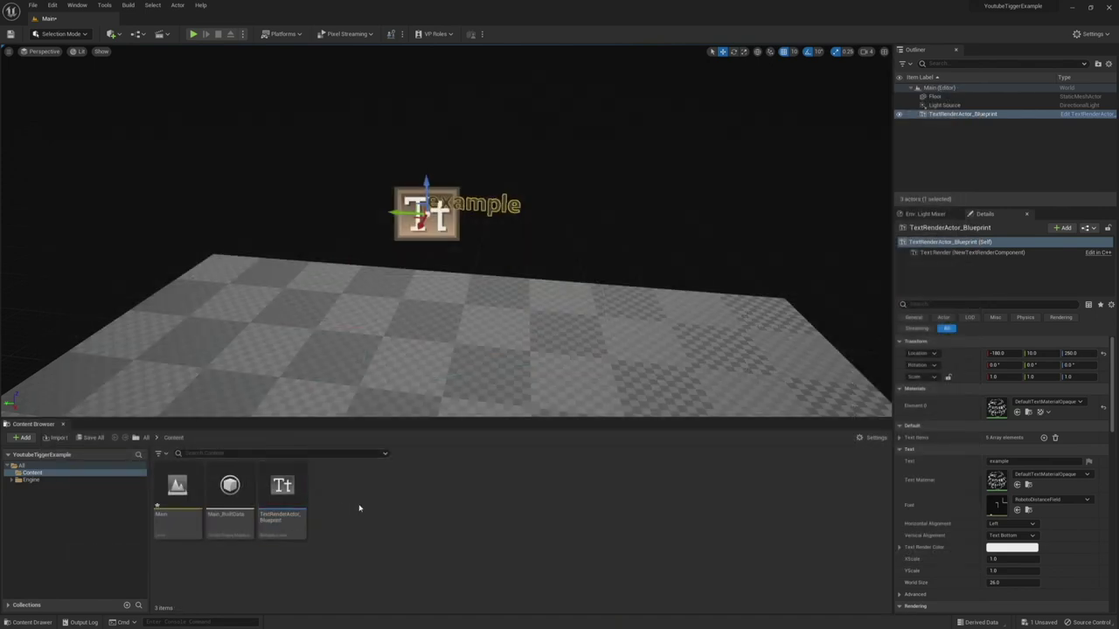
# Add a new level sequence to the level, saved as NewLevelSequence
pyautogui.click(160, 33)
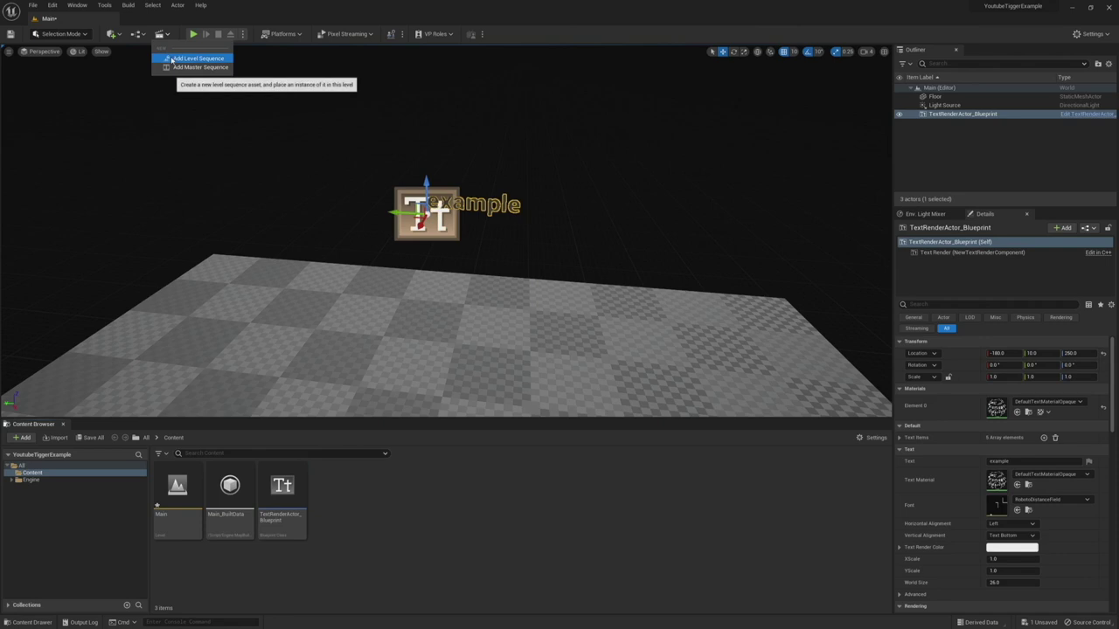
pyautogui.click(184, 55)
pyautogui.click(755, 452)
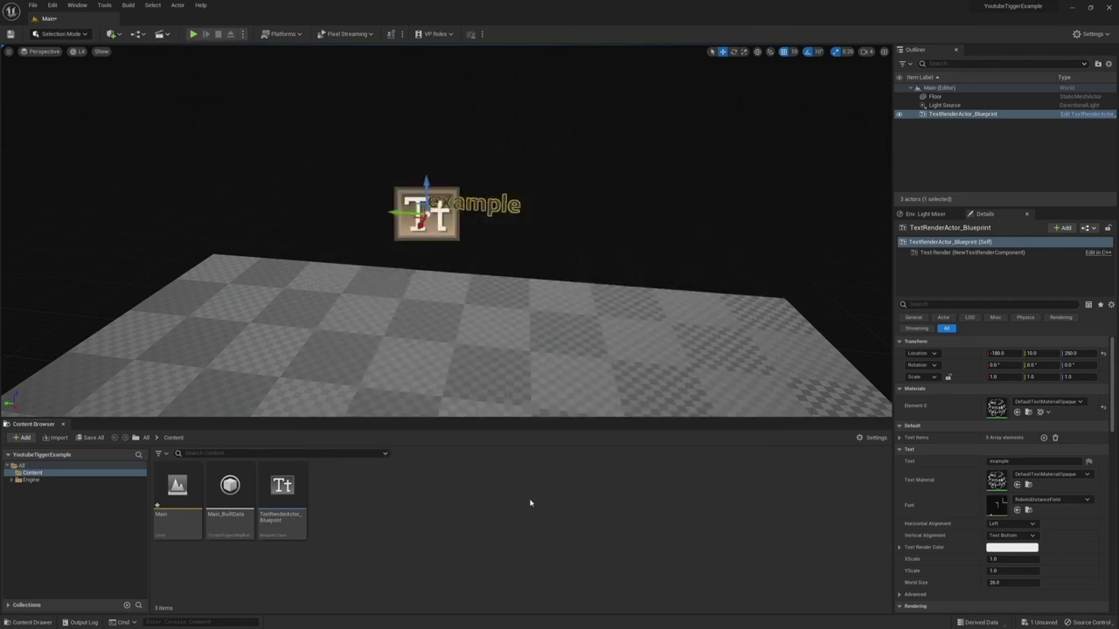
# Add the text actor to the sequence with a single Events trigger track
pyautogui.click(490, 207)
pyautogui.click(22, 452)
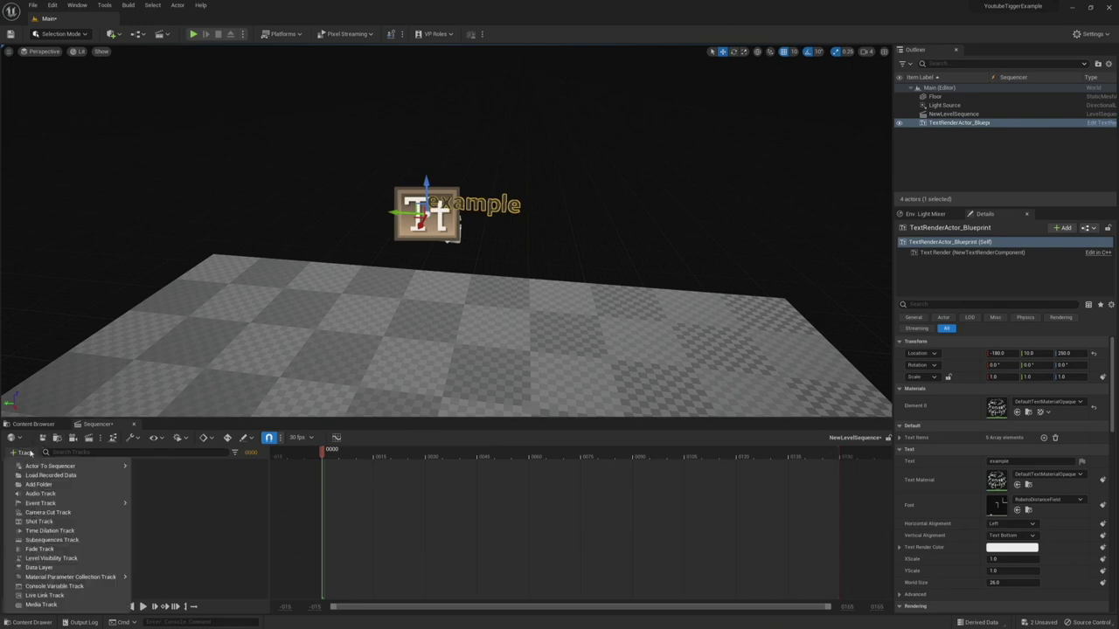
pyautogui.moveTo(29, 466)
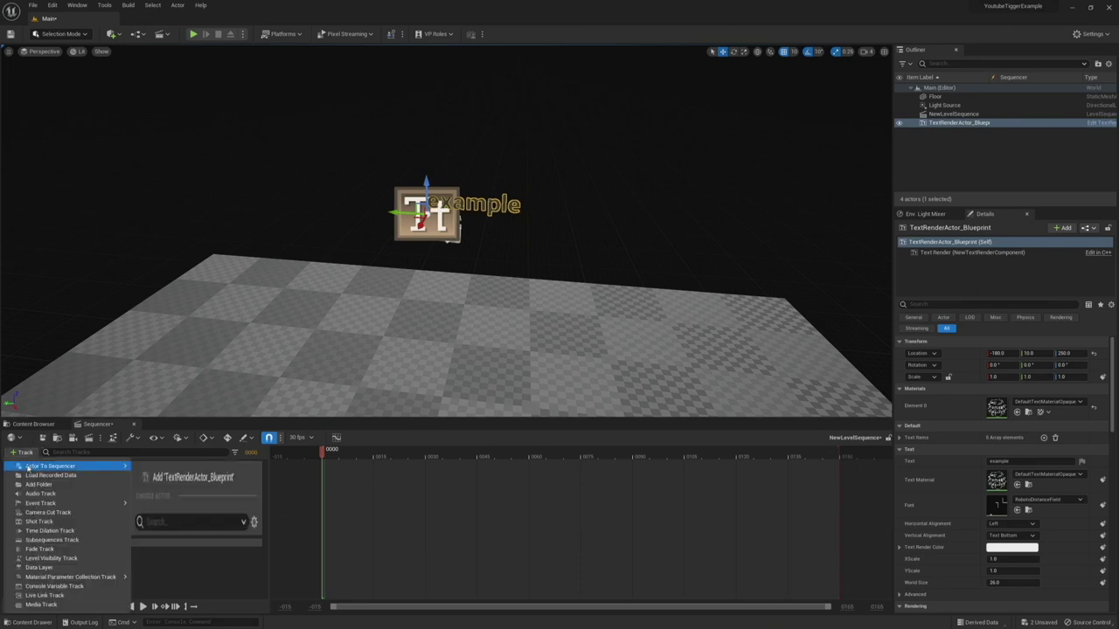
pyautogui.click(202, 471)
pyautogui.click(255, 465)
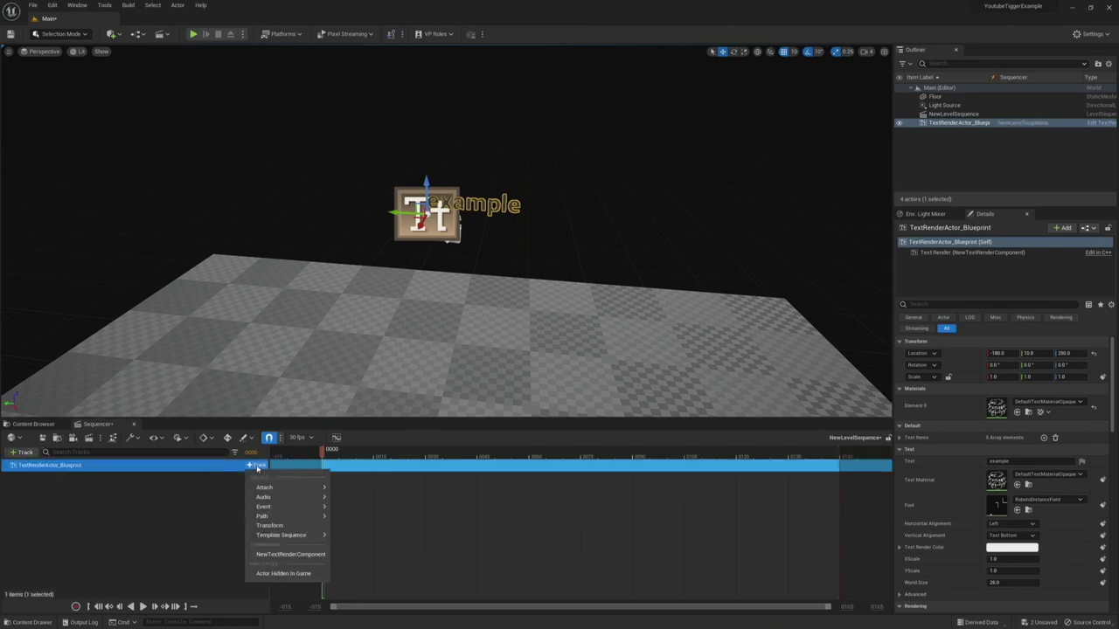
pyautogui.moveTo(280, 507)
pyautogui.click(350, 511)
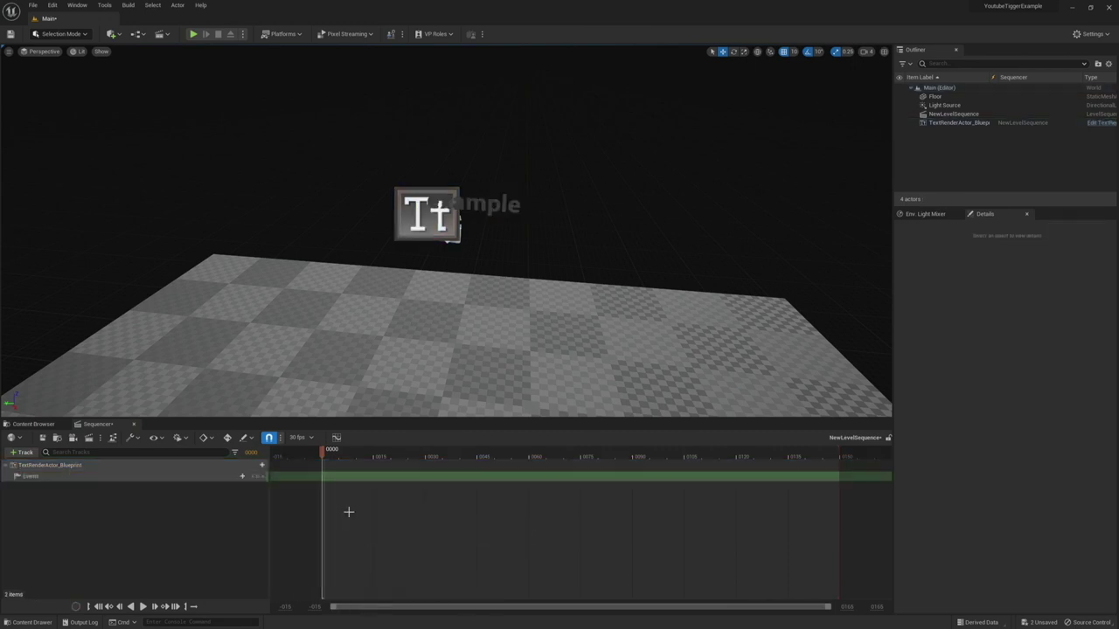
pyautogui.click(240, 478)
pyautogui.click(242, 489)
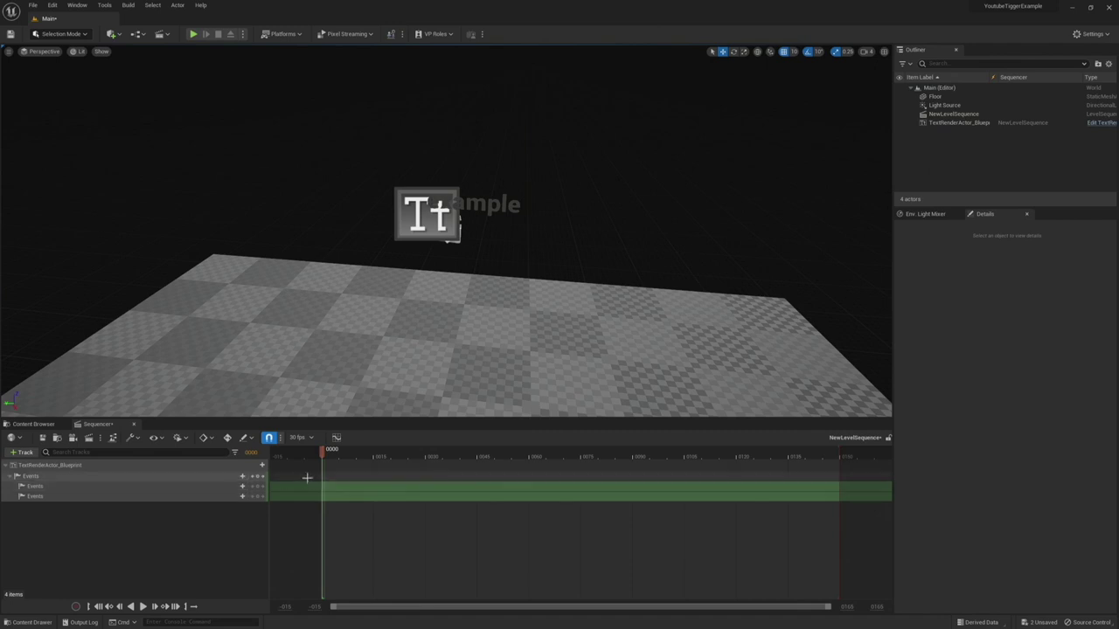
pyautogui.click(182, 499)
pyautogui.press('Delete')
# Bind the Events key at frame 14 to a new director blueprint endpoint
pyautogui.moveTo(323, 451); pyautogui.dragTo(375, 451)
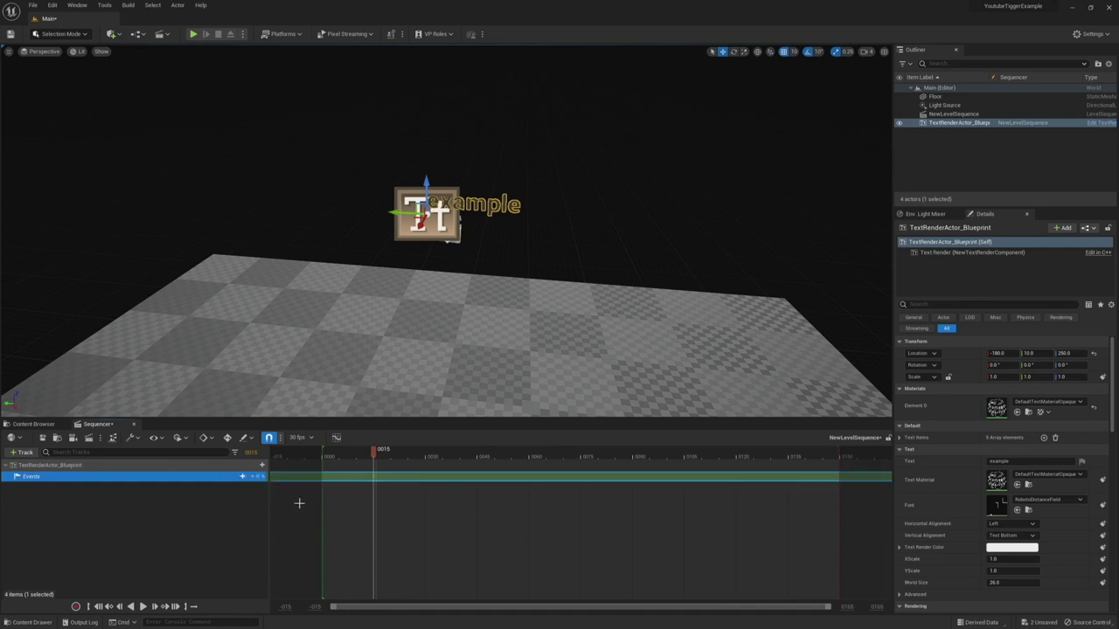
pyautogui.moveTo(375, 453)
pyautogui.mouseDown()
pyautogui.moveTo(403, 453)
pyautogui.moveTo(373, 459)
pyautogui.mouseUp()
pyautogui.rightClick(372, 477)
pyautogui.moveTo(393, 484)
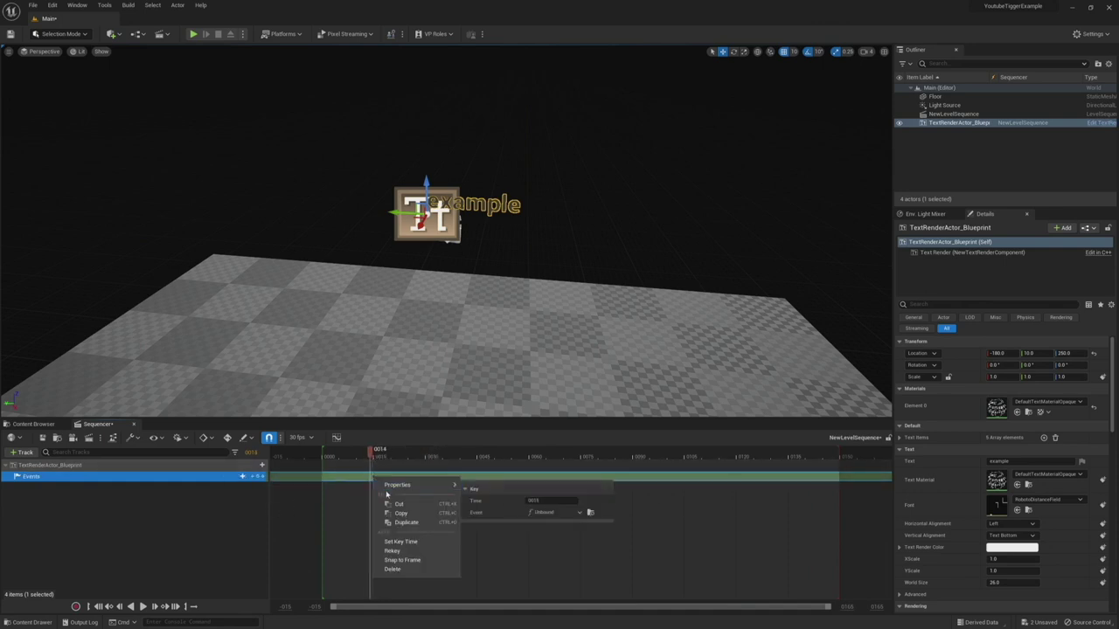
pyautogui.click(533, 513)
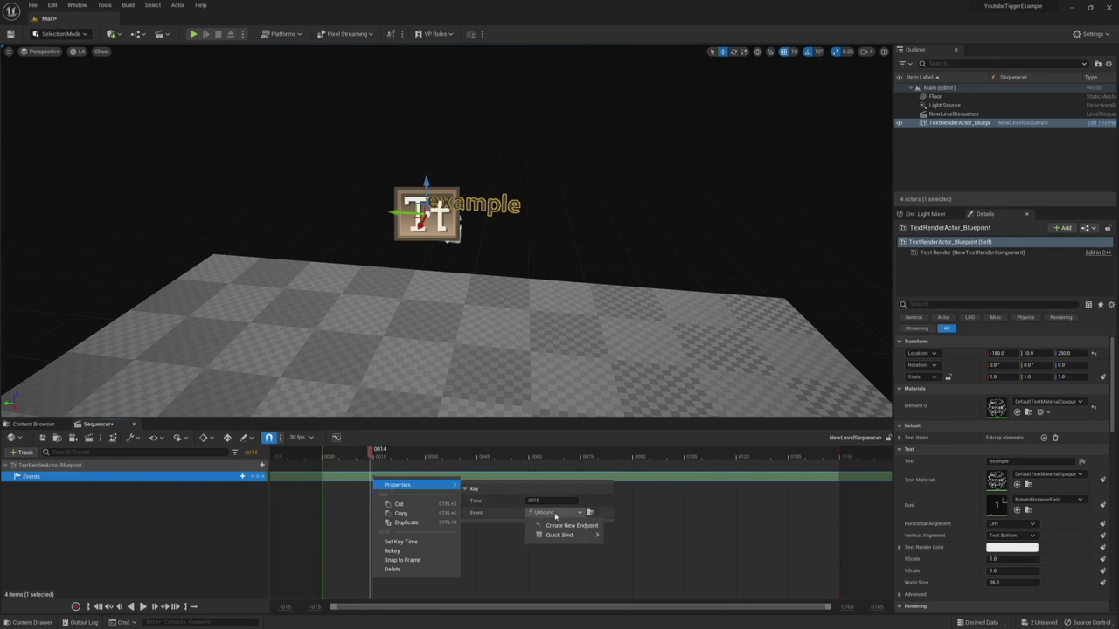
pyautogui.click(570, 526)
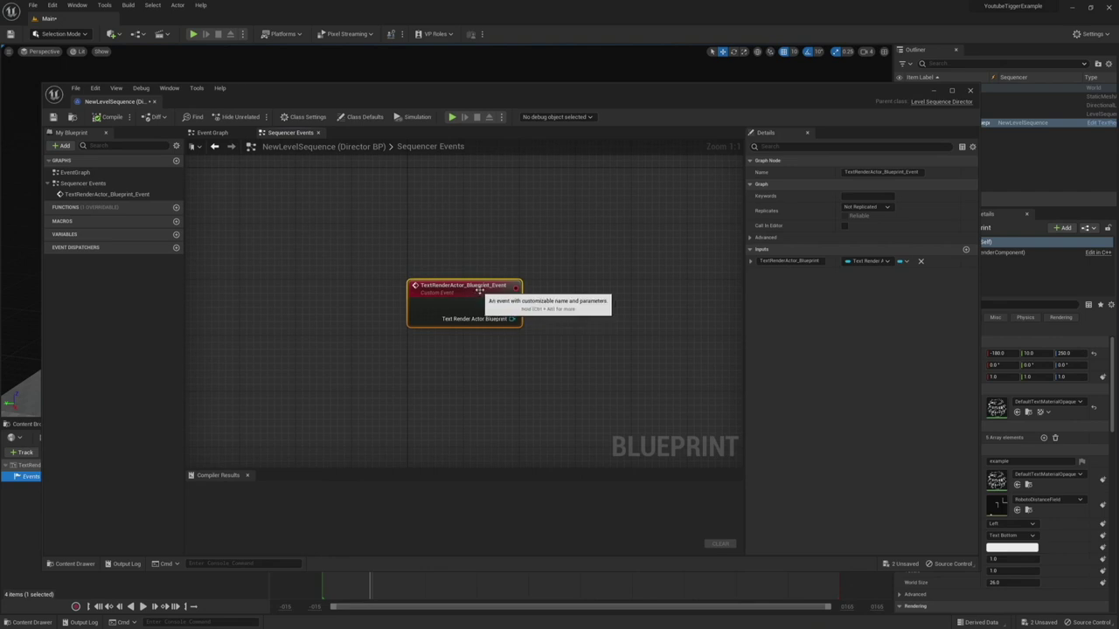
# Wire the new director event to a Show Text call on the text actor
pyautogui.moveTo(419, 273); pyautogui.dragTo(357, 238)
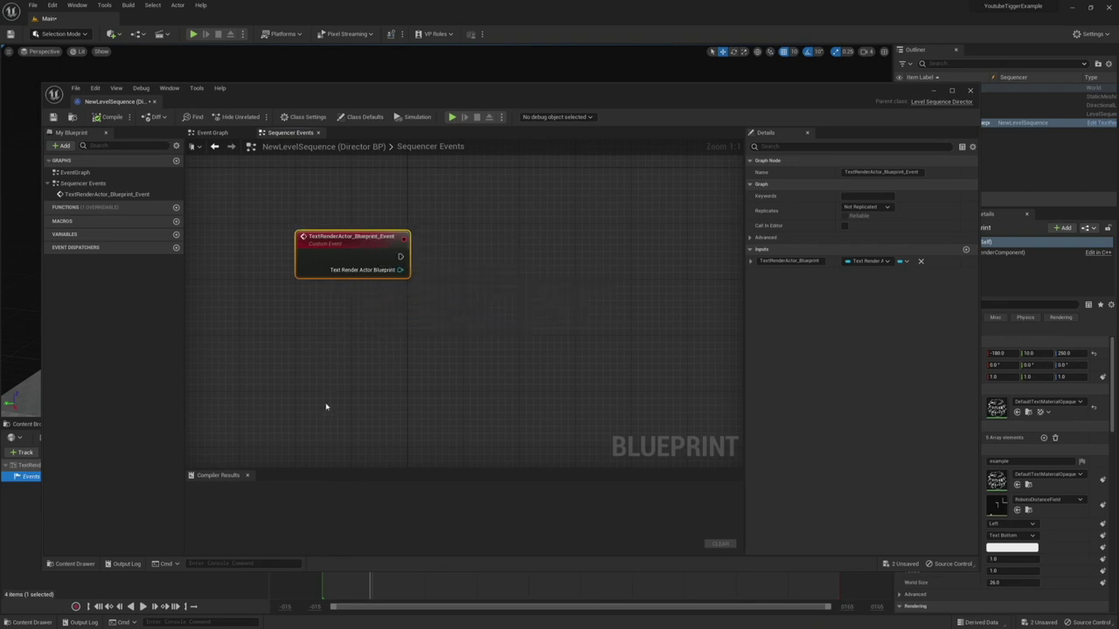
pyautogui.click(384, 313)
pyautogui.moveTo(479, 271); pyautogui.dragTo(477, 278, button='right')
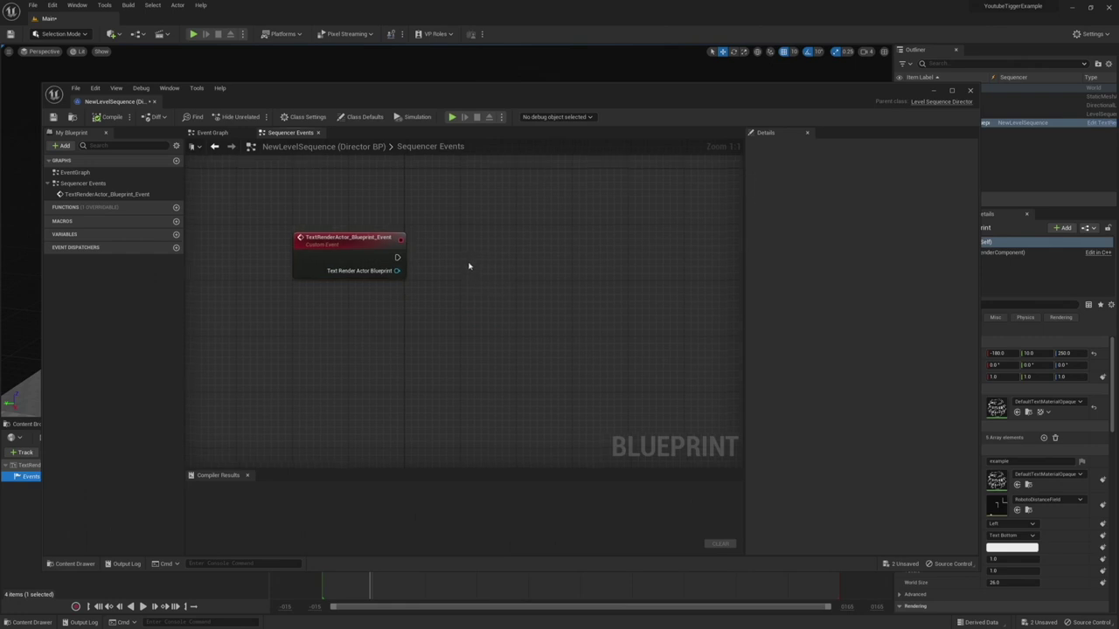
pyautogui.rightClick(469, 266)
pyautogui.write('showtext')
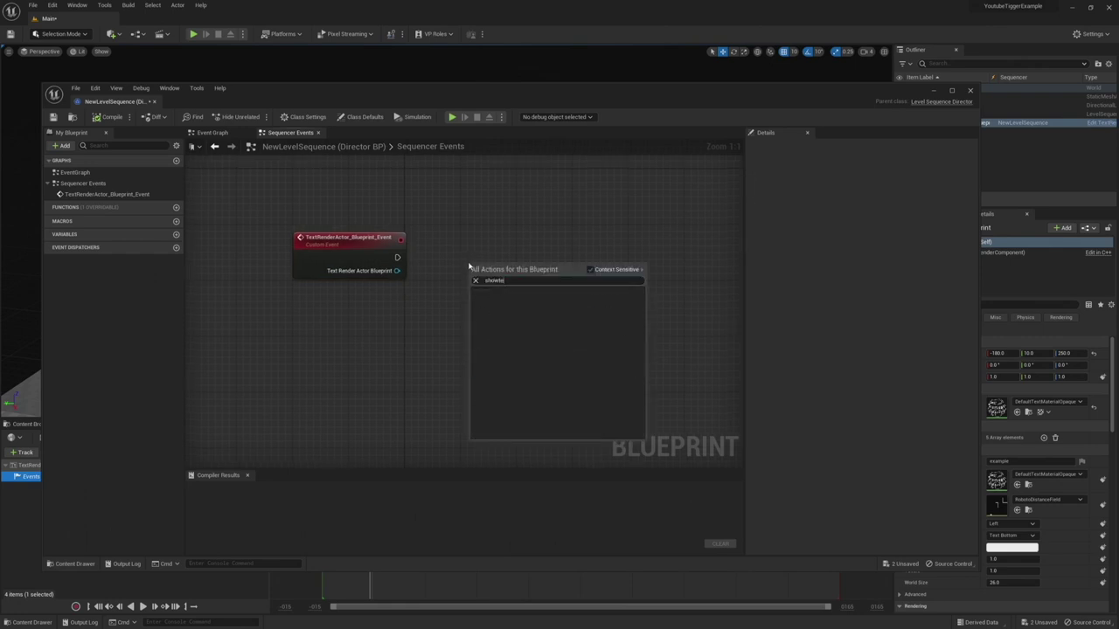
pyautogui.click(589, 271)
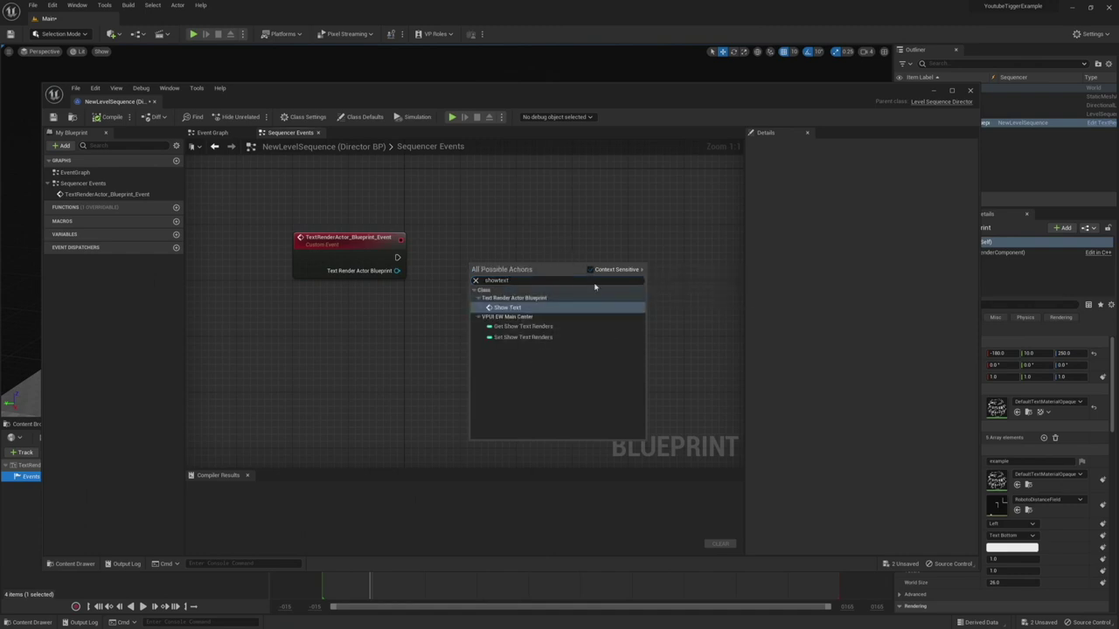
pyautogui.click(507, 308)
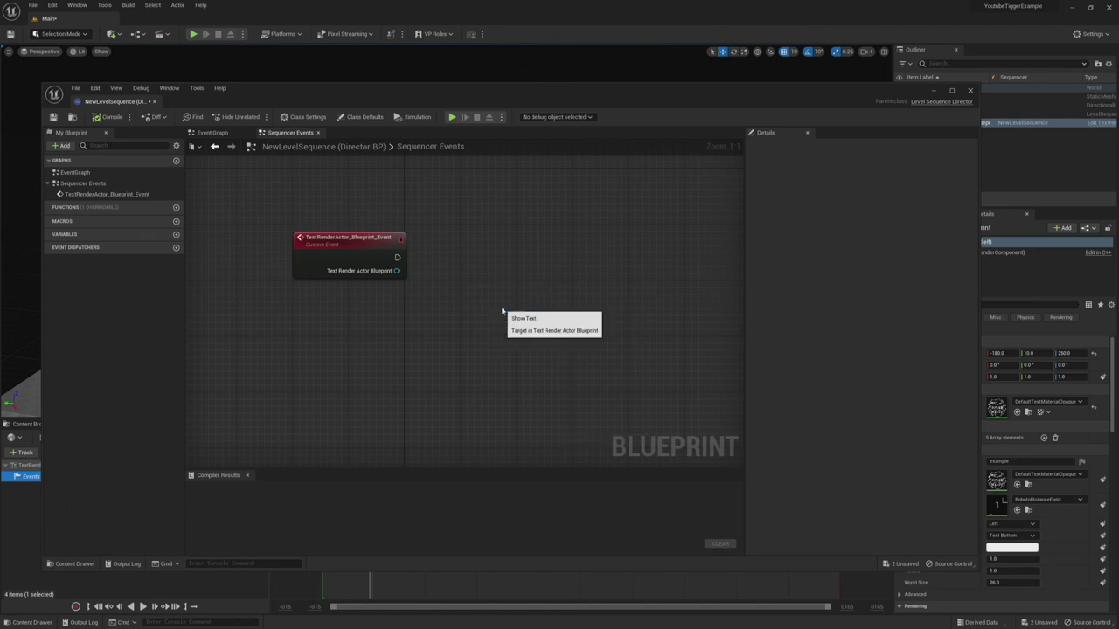
pyautogui.moveTo(397, 257); pyautogui.dragTo(497, 278)
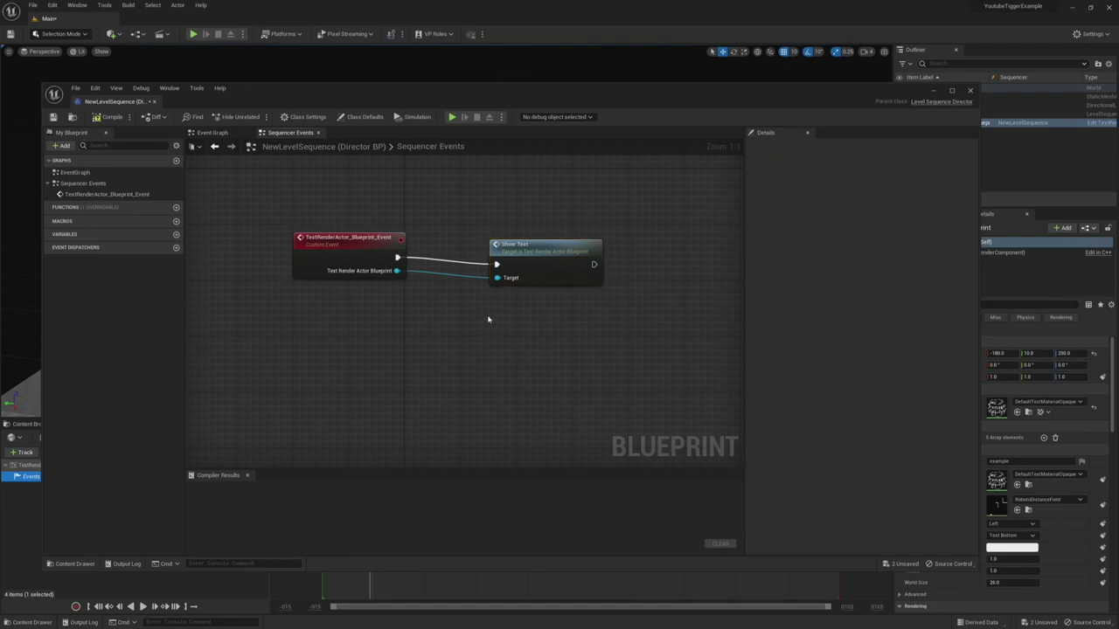
# Rename the event ShowTextEvent, then compile and save the director blueprint
pyautogui.click(333, 239)
pyautogui.doubleClick(338, 240)
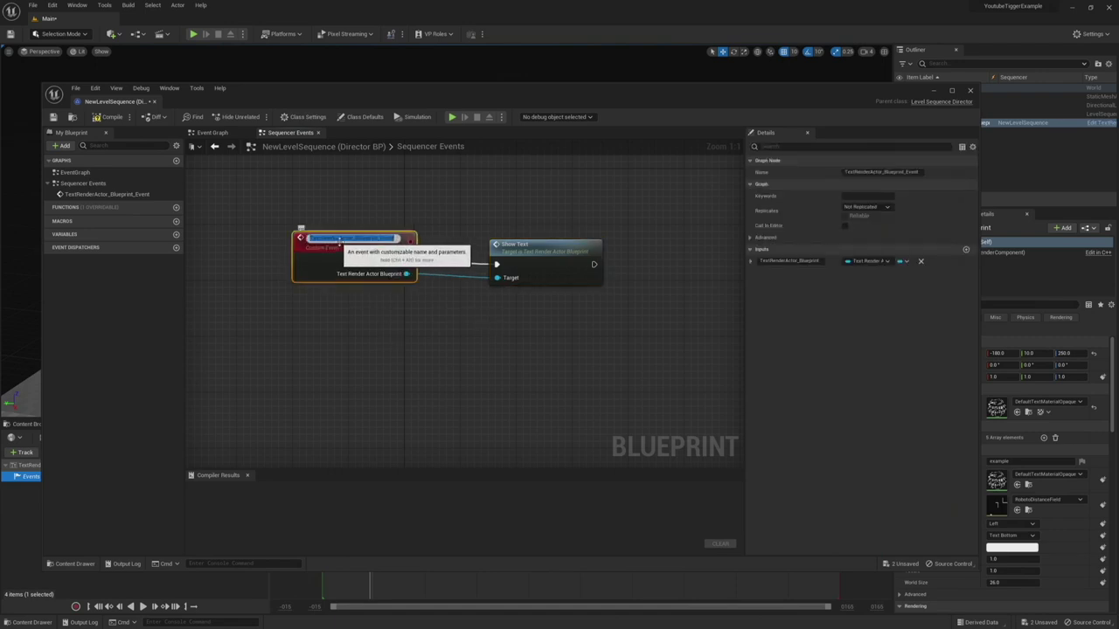
pyautogui.write('ShowTextEvent')
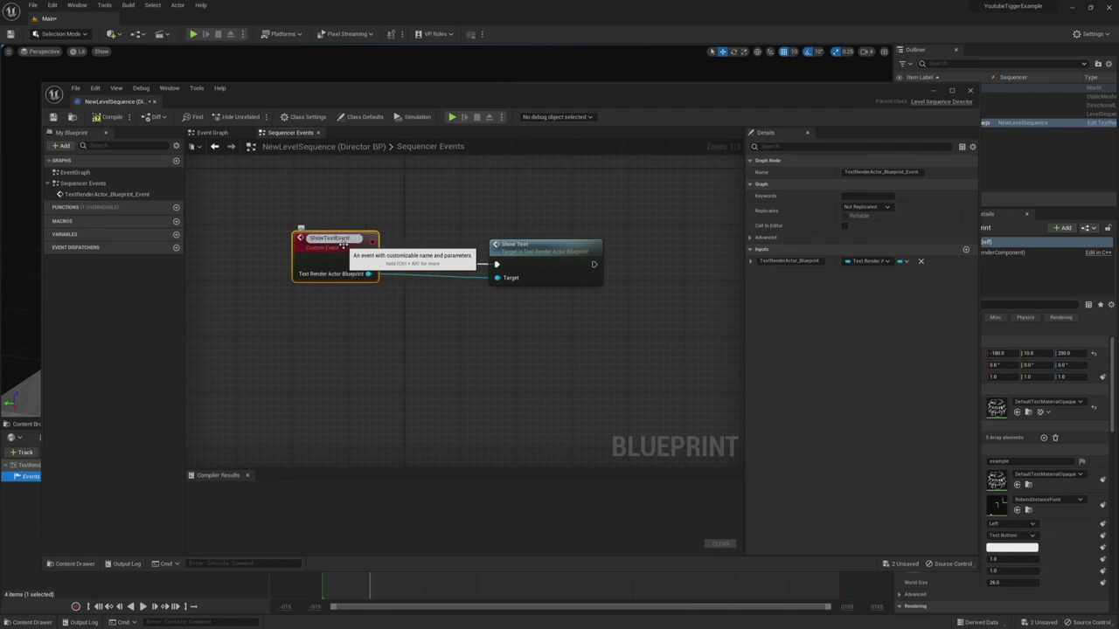
pyautogui.press('Return')
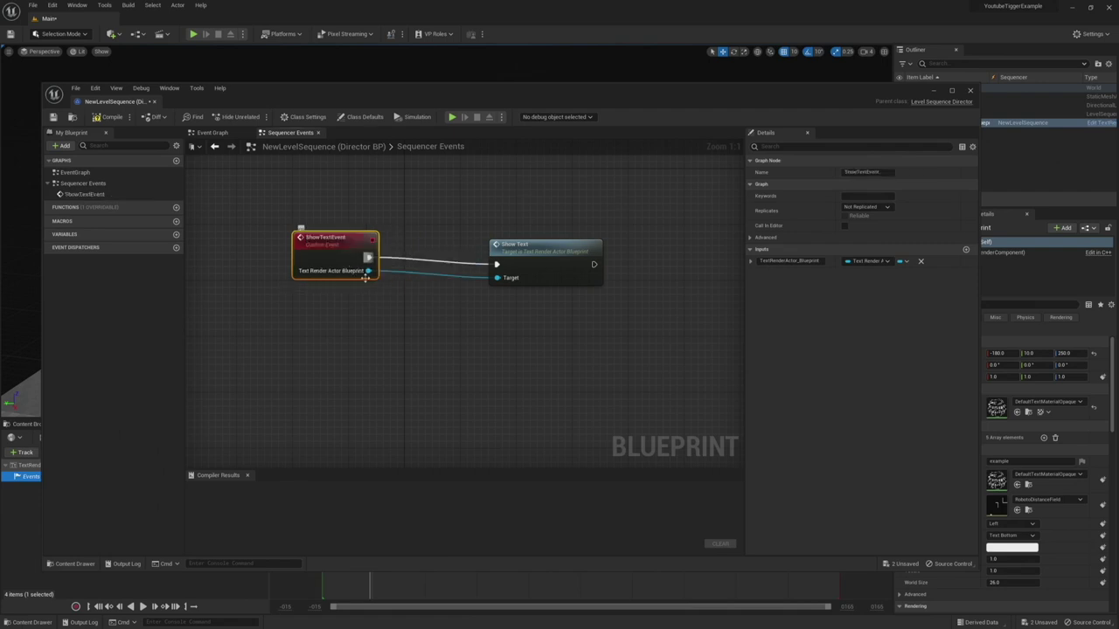
pyautogui.click(346, 300)
pyautogui.click(112, 116)
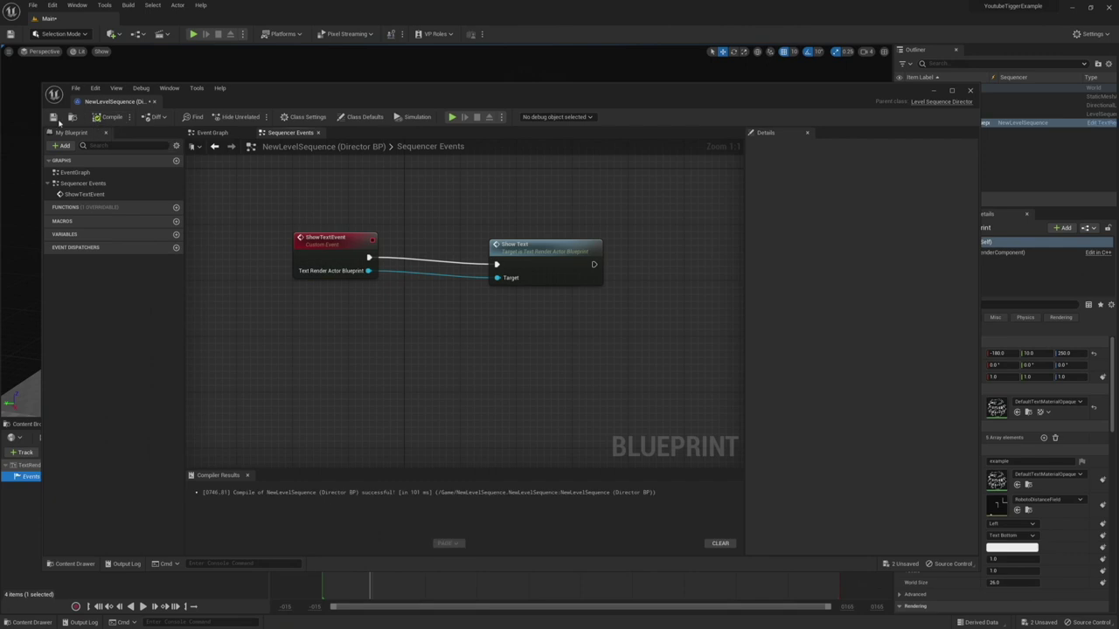
pyautogui.click(52, 116)
# Start play-in-editor and play the sequence from frame 0003 to watch the word change
pyautogui.click(969, 90)
pyautogui.moveTo(372, 451); pyautogui.dragTo(347, 452)
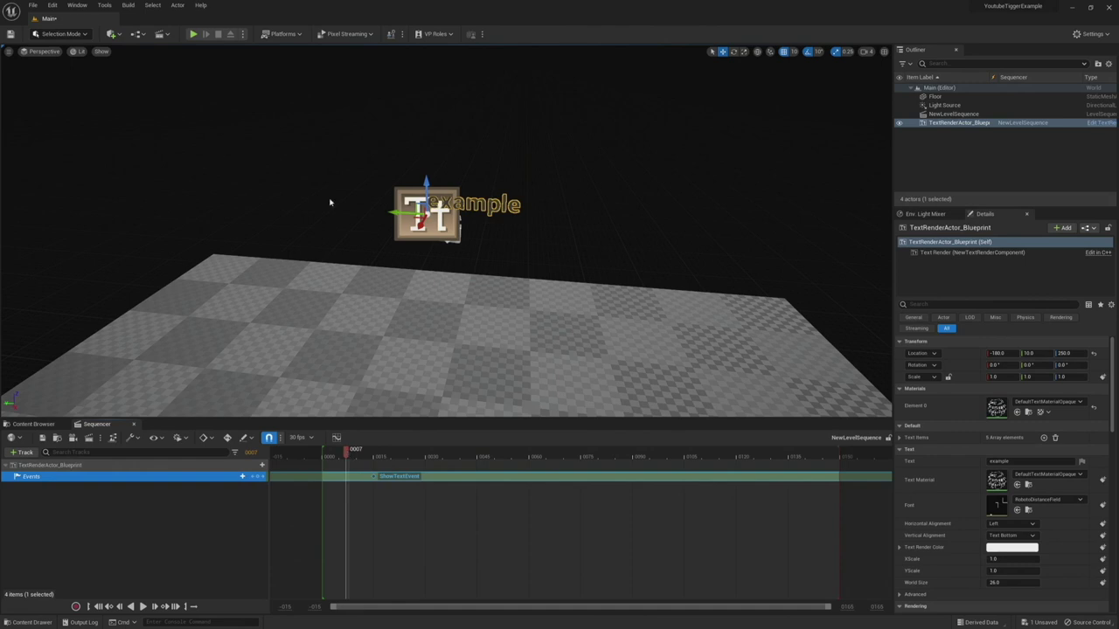
pyautogui.click(196, 35)
pyautogui.moveTo(347, 455); pyautogui.dragTo(332, 455)
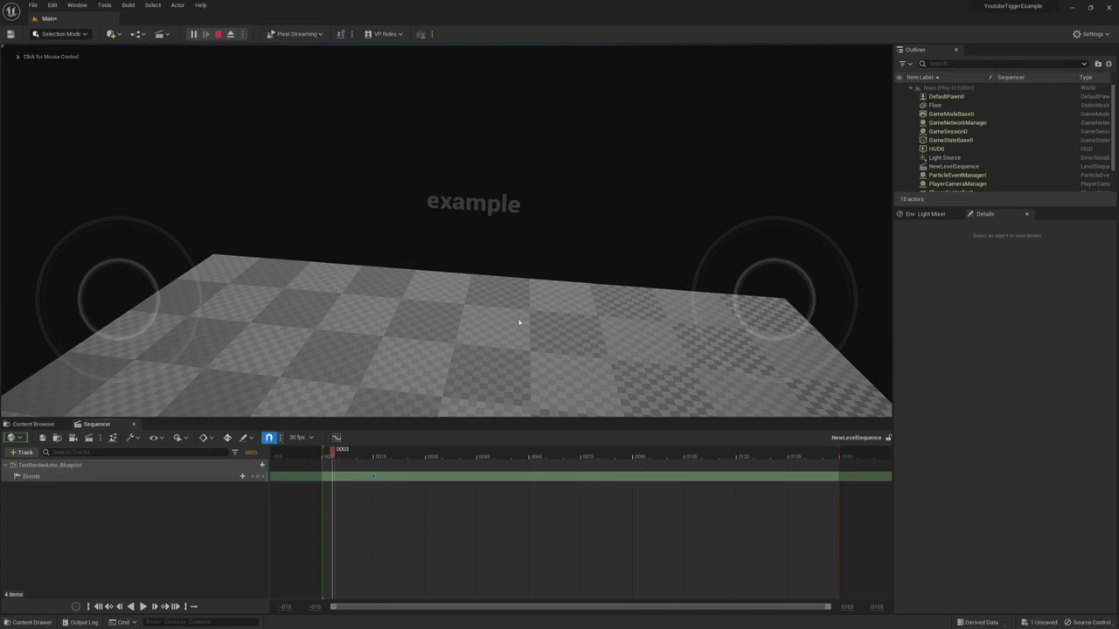
pyautogui.press('space')
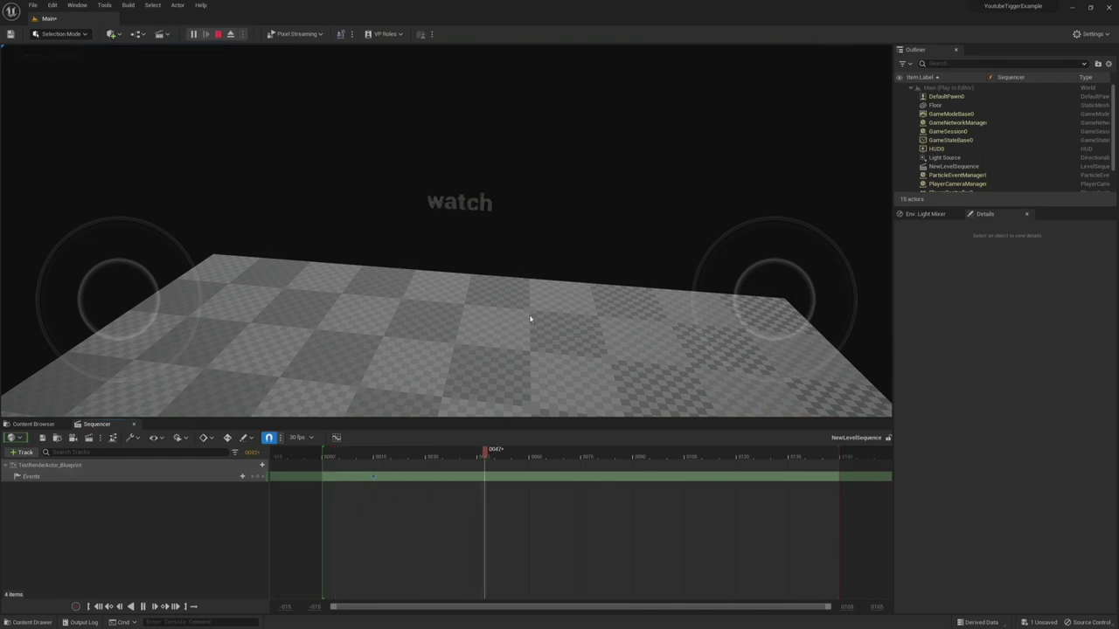
pyautogui.press('space')
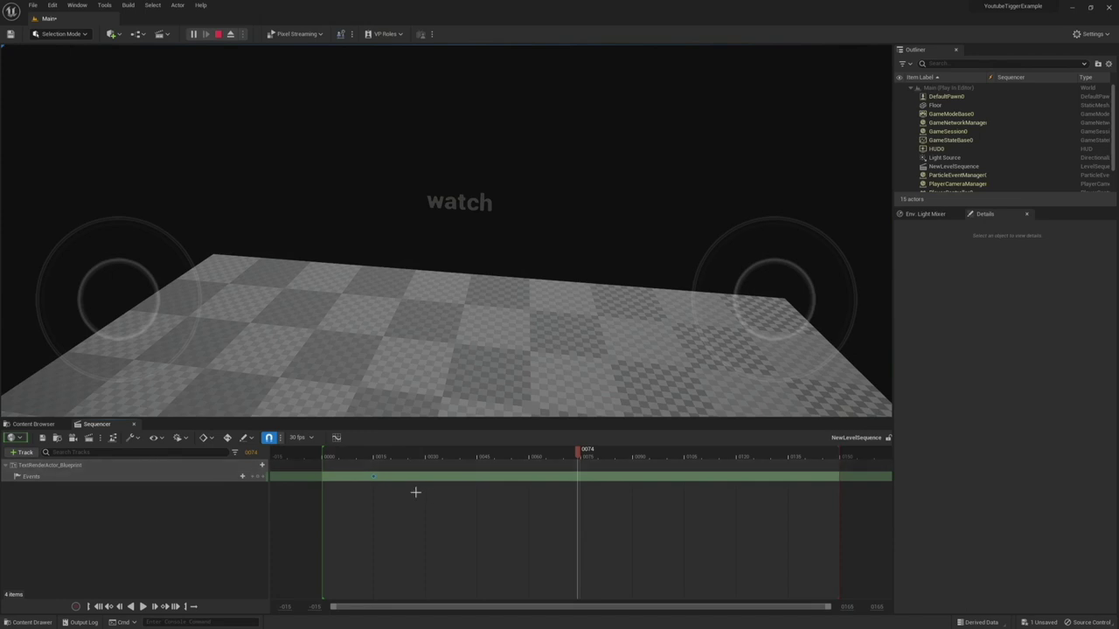
# Add more Events keys from frame 0030 onward, then scrub back to frame 0010
pyautogui.click(422, 455)
pyautogui.moveTo(375, 465); pyautogui.dragTo(478, 455)
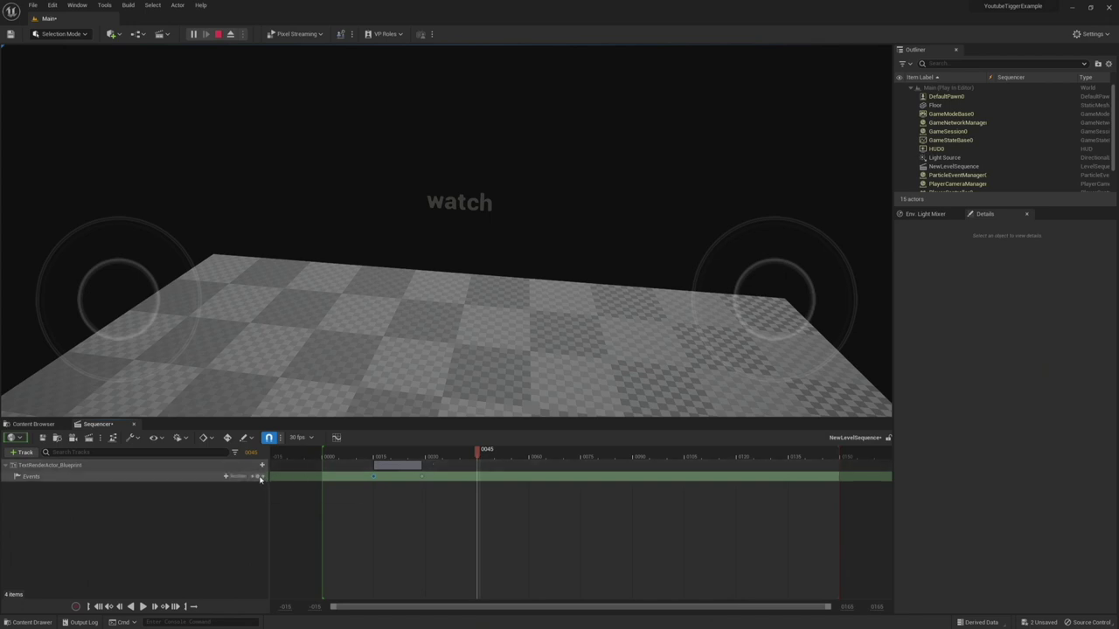
pyautogui.moveTo(477, 453); pyautogui.dragTo(577, 453)
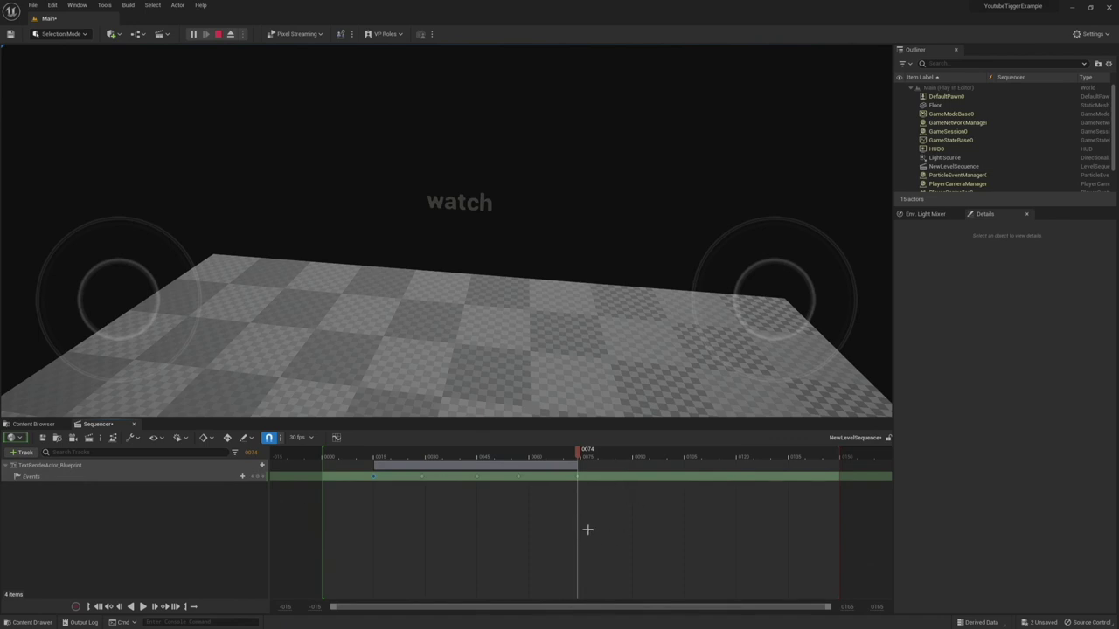
pyautogui.moveTo(577, 453); pyautogui.dragTo(357, 455)
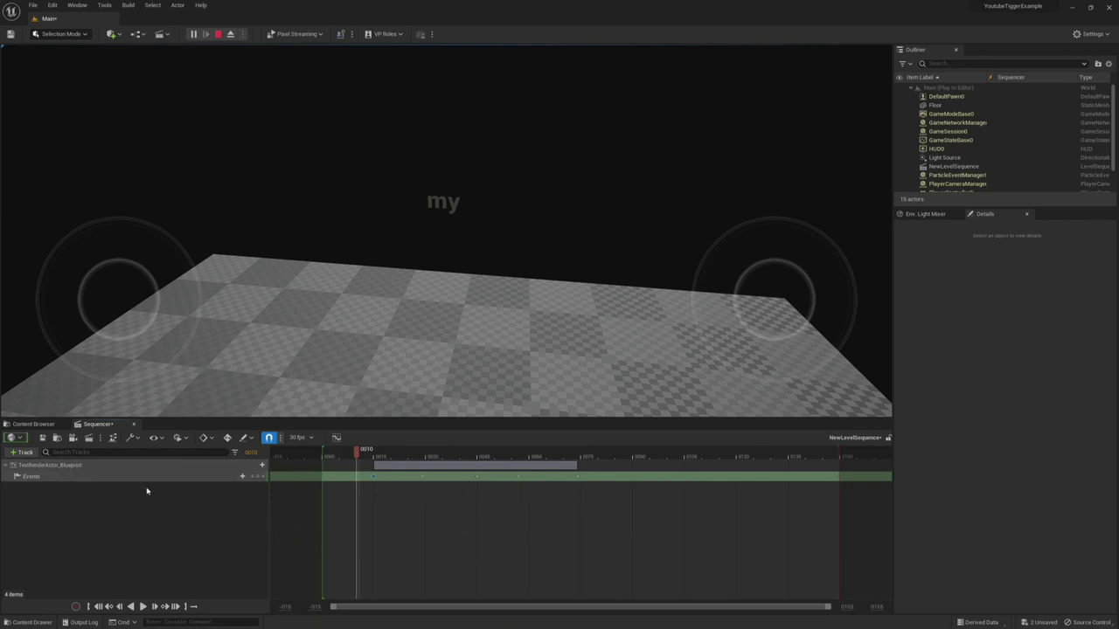
# Open TextRenderActor_Blueprint from the Content Browser and stop the play session
pyautogui.click(33, 424)
pyautogui.click(325, 495)
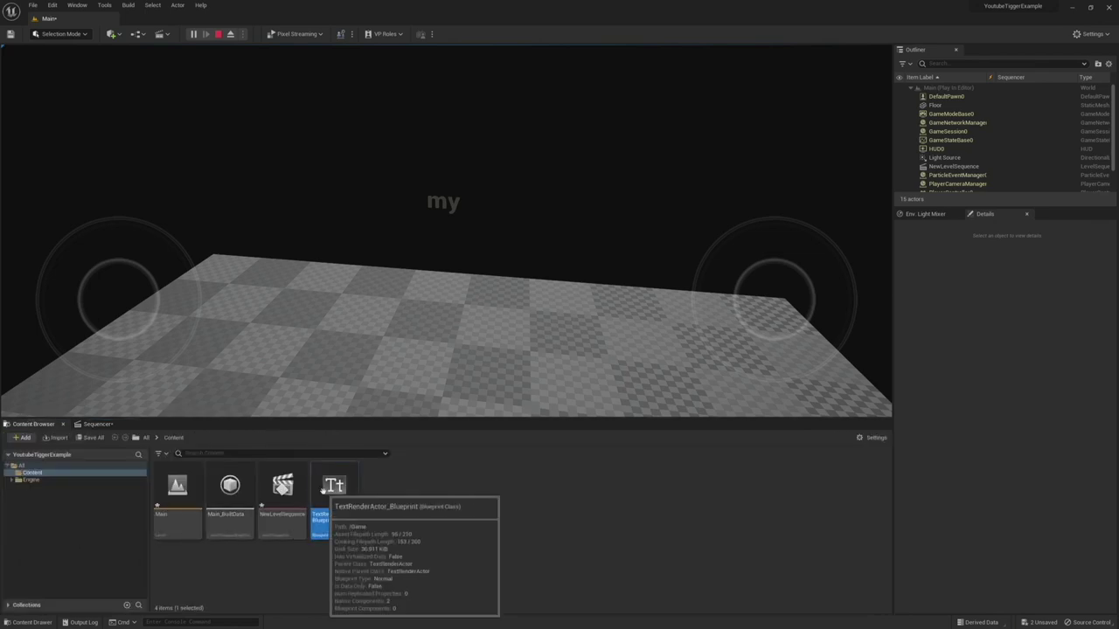
pyautogui.doubleClick(326, 495)
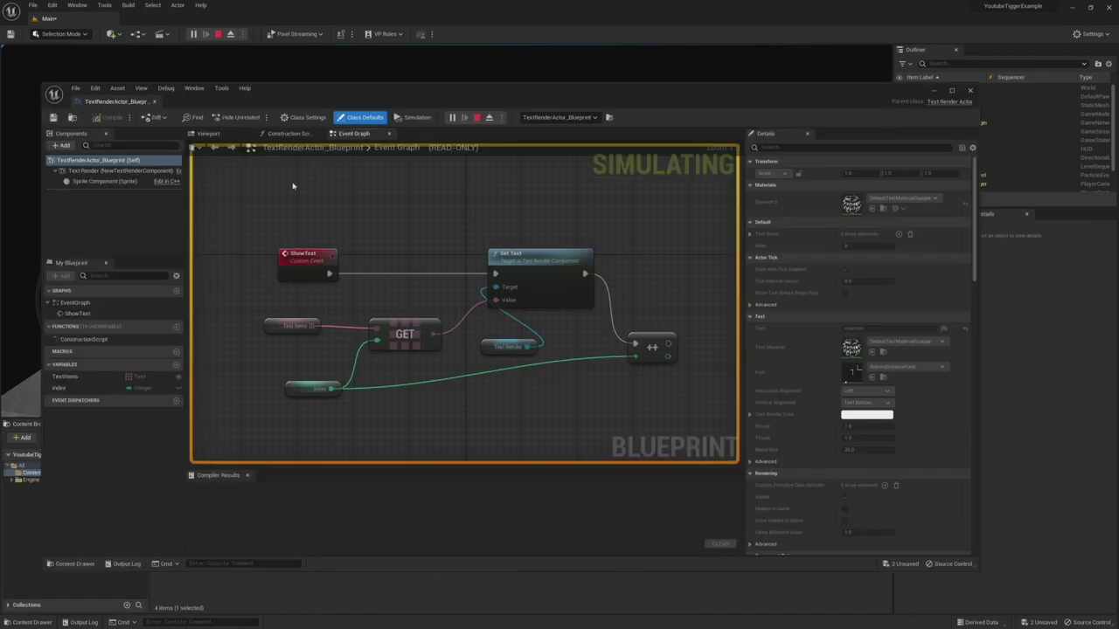
pyautogui.click(477, 118)
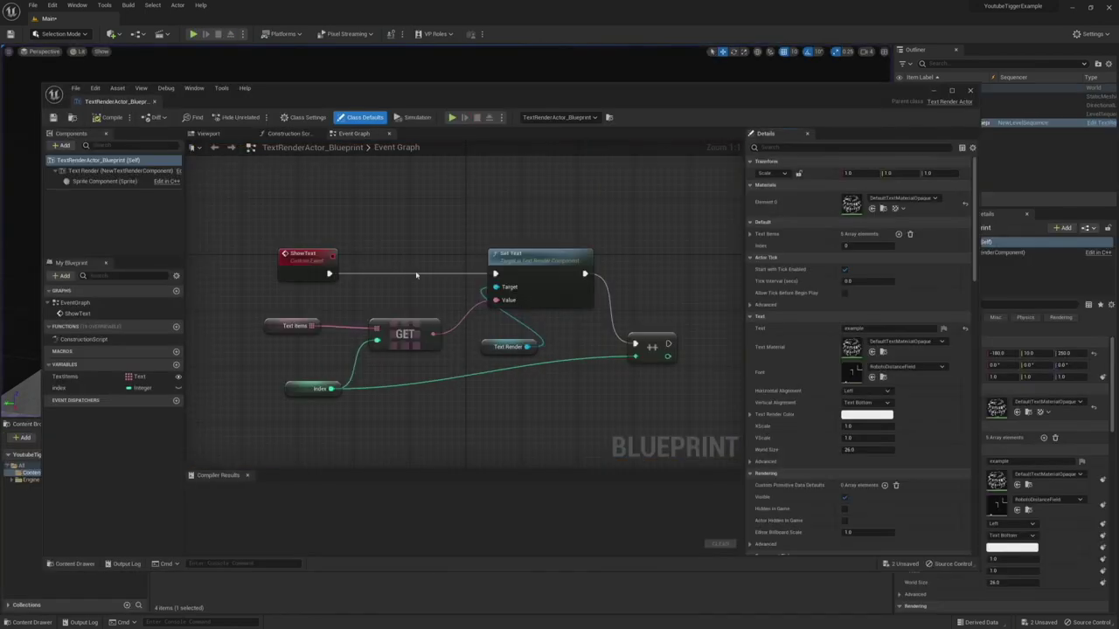
pyautogui.rightClick(295, 438)
# Add a custom event named ResetIndex to the text actor blueprint
pyautogui.write('custome')
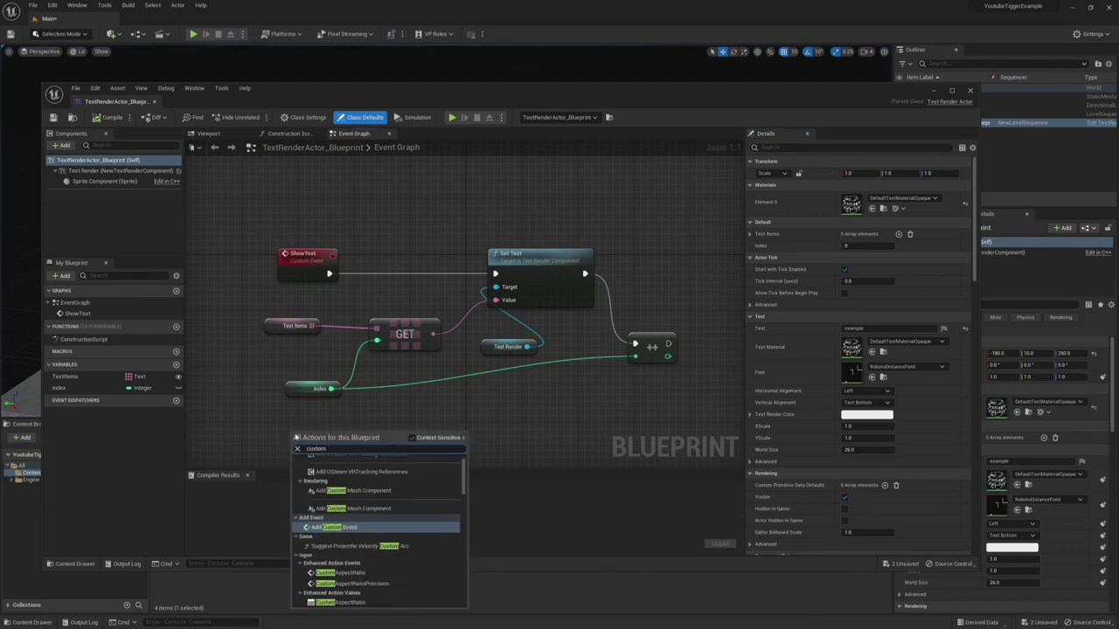
pyautogui.click(321, 467)
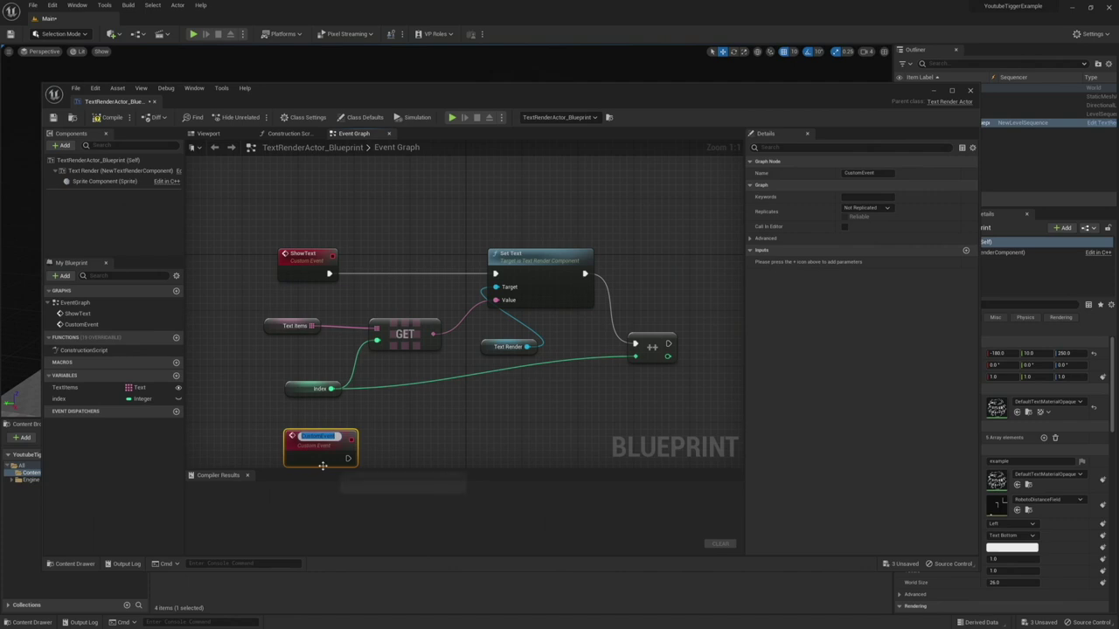
pyautogui.write('ResetIndex')
pyautogui.press('Return')
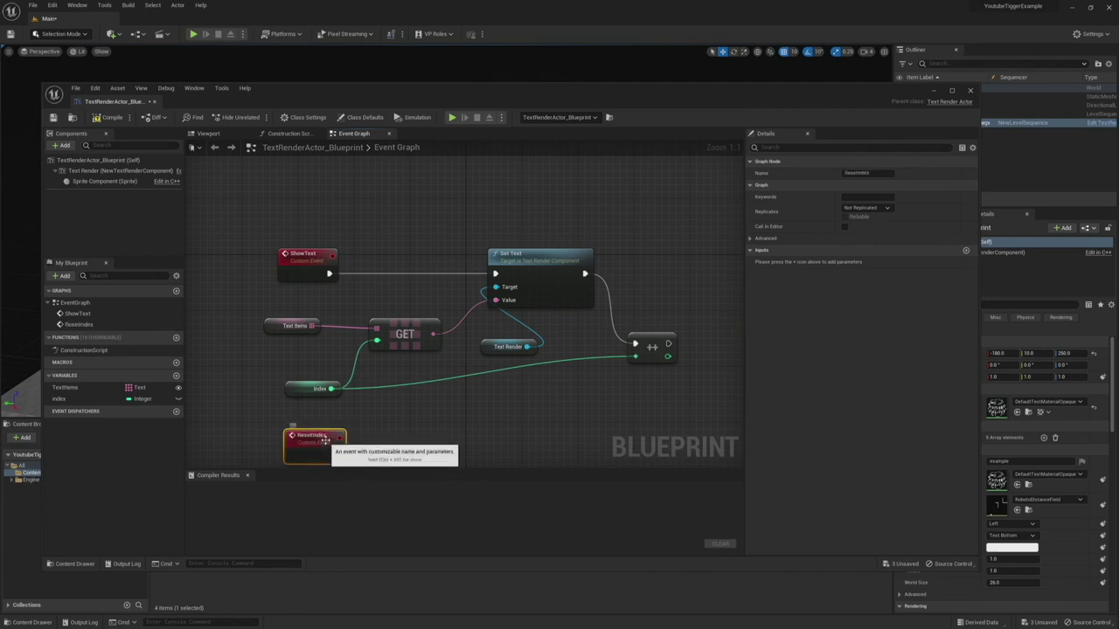
pyautogui.doubleClick(311, 434)
pyautogui.click(381, 439)
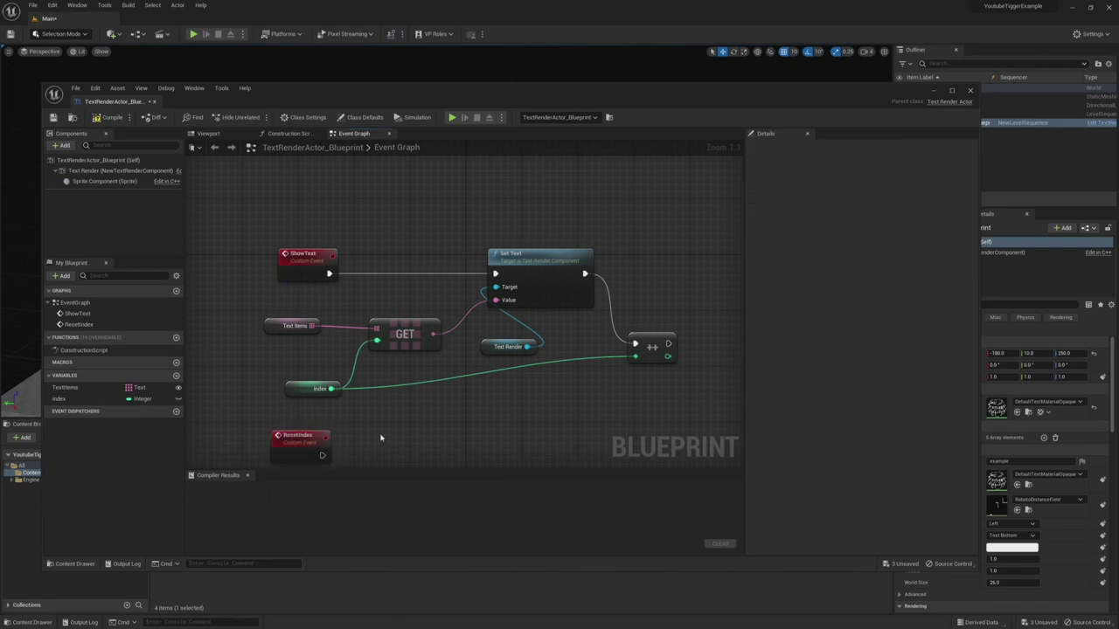
# Make ResetIndex set index to 0, compile, and close the blueprint
pyautogui.moveTo(79, 399); pyautogui.dragTo(388, 445)
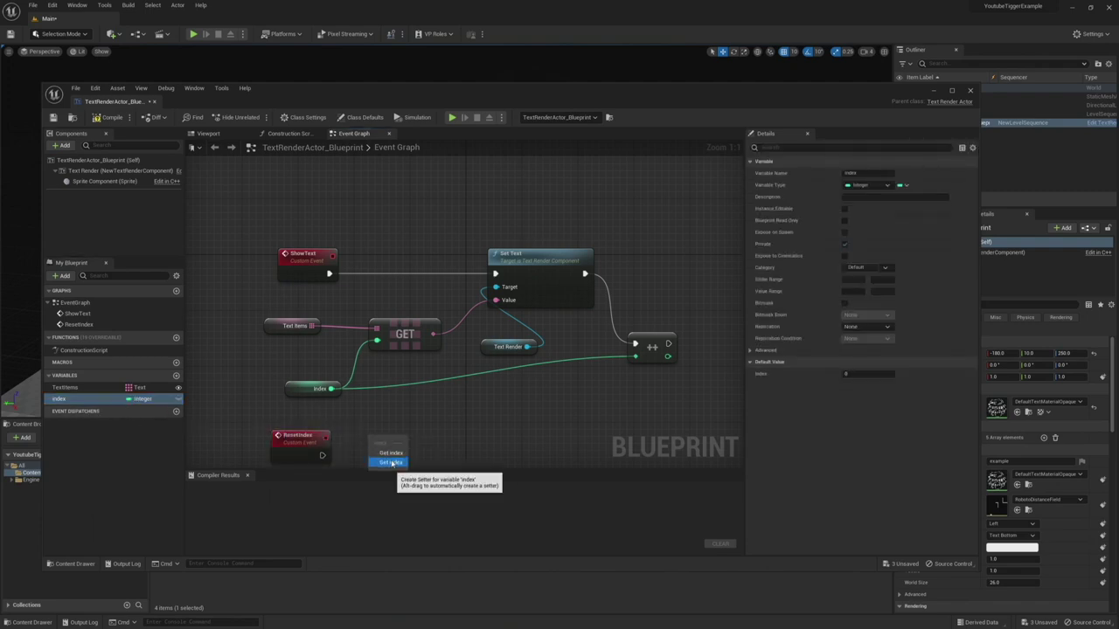
pyautogui.click(393, 464)
pyautogui.moveTo(322, 455); pyautogui.dragTo(377, 432)
pyautogui.click(485, 440)
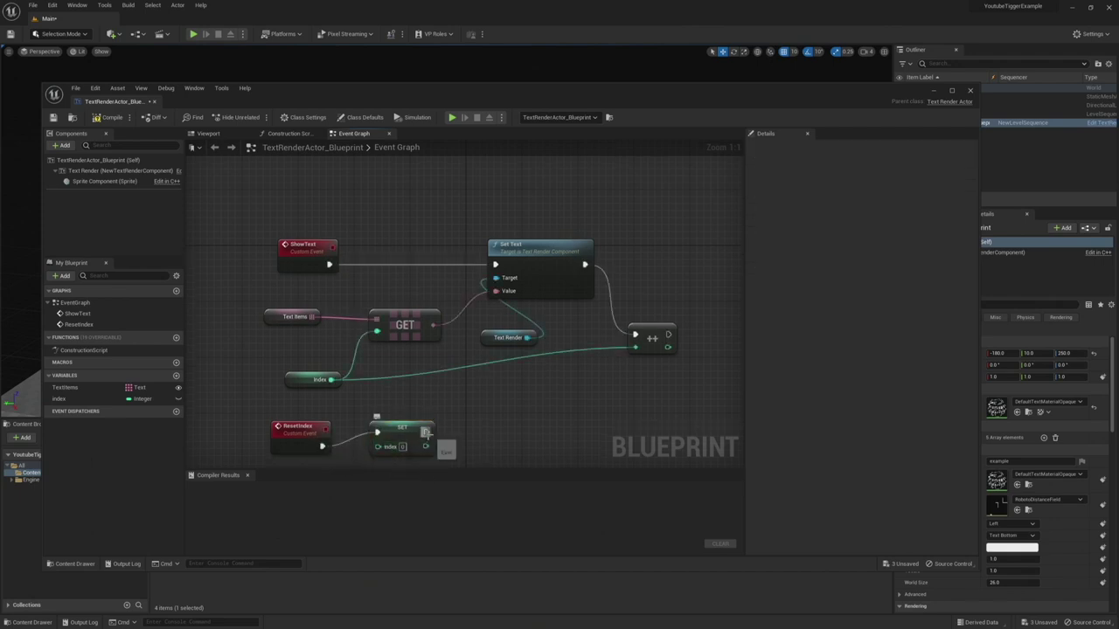
pyautogui.click(109, 117)
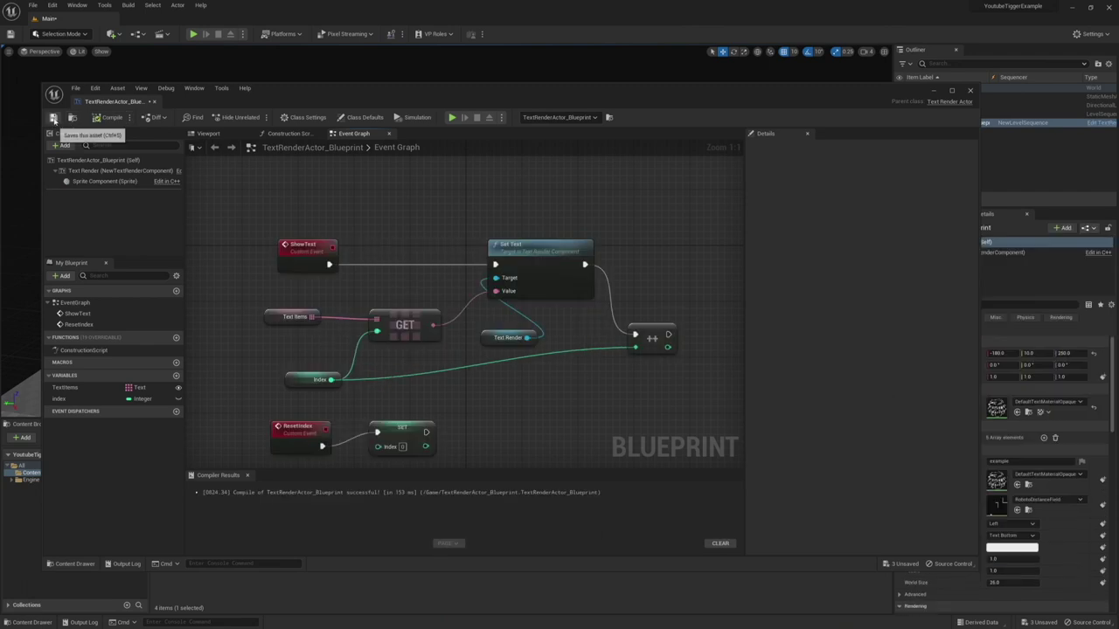
pyautogui.click(970, 90)
# Add a second Events track with a key at frame 0001 bound to a new endpoint
pyautogui.click(97, 424)
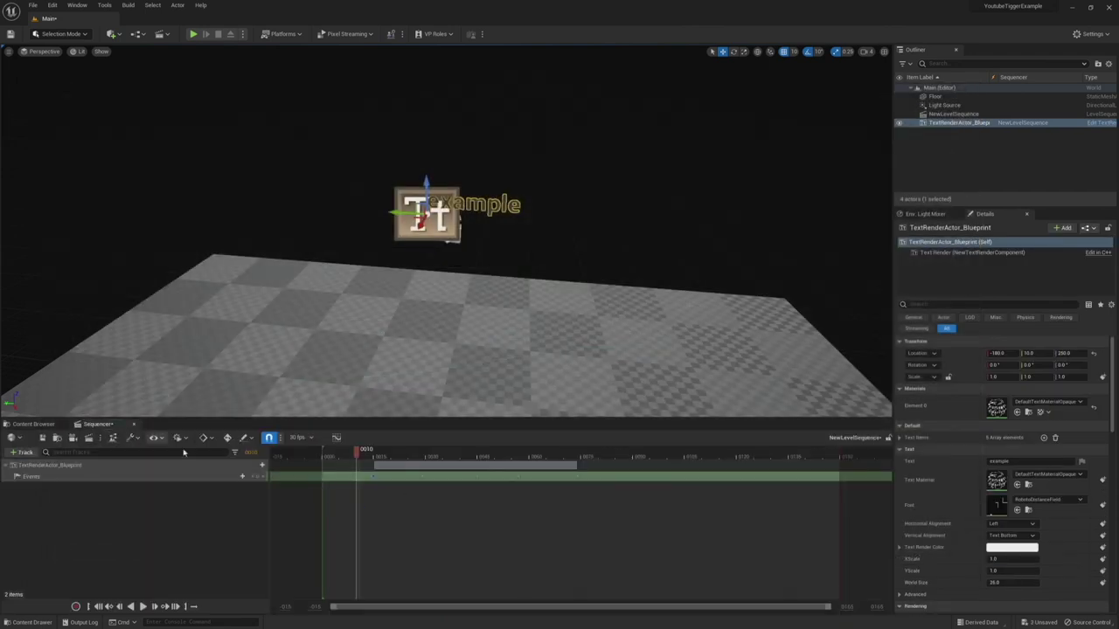
pyautogui.click(261, 465)
pyautogui.moveTo(264, 509)
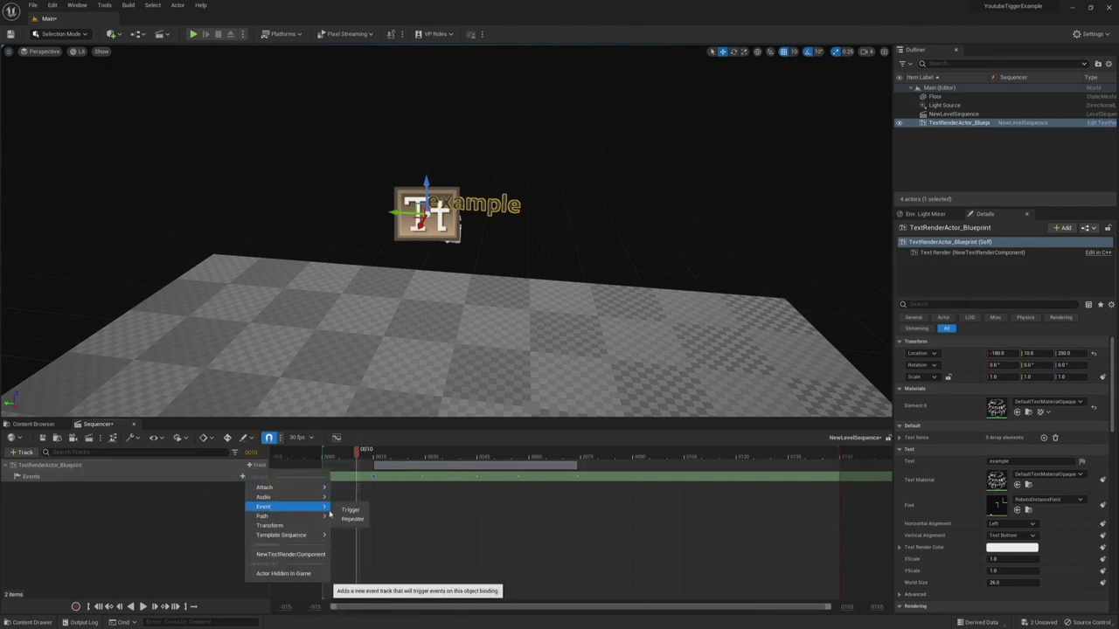
pyautogui.click(350, 509)
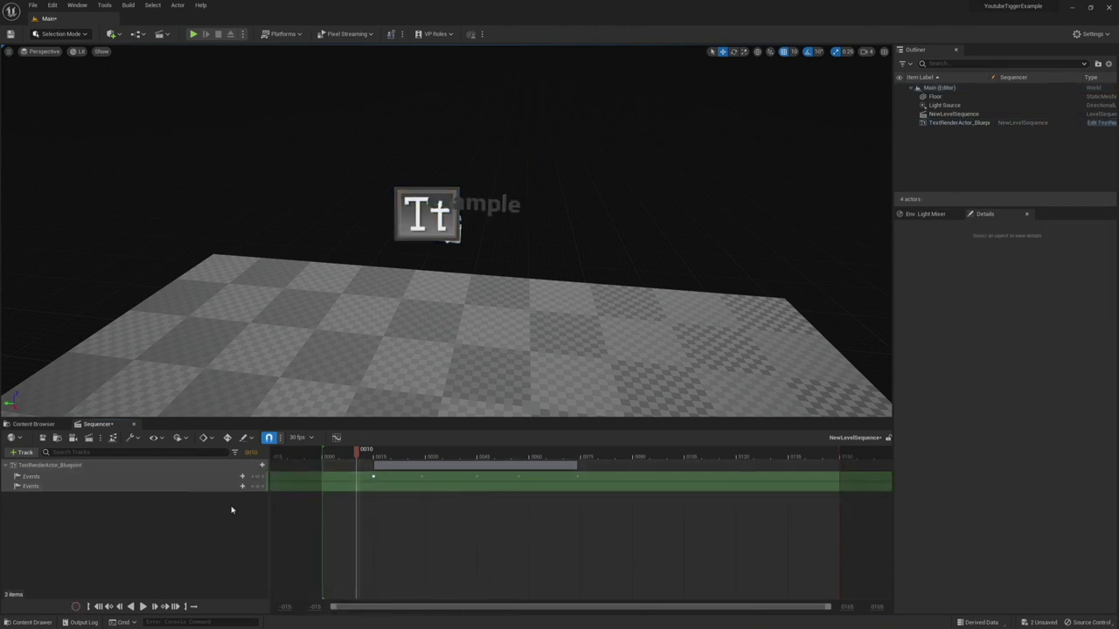
pyautogui.moveTo(357, 453); pyautogui.dragTo(329, 459)
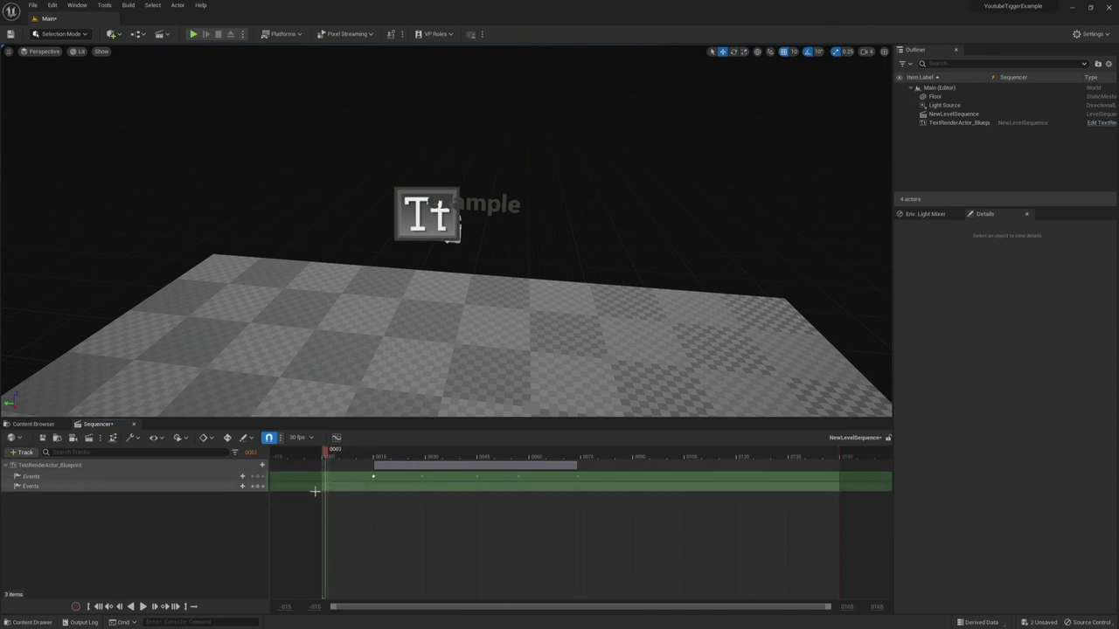
pyautogui.click(259, 487)
pyautogui.rightClick(326, 490)
pyautogui.moveTo(367, 496)
pyautogui.click(522, 538)
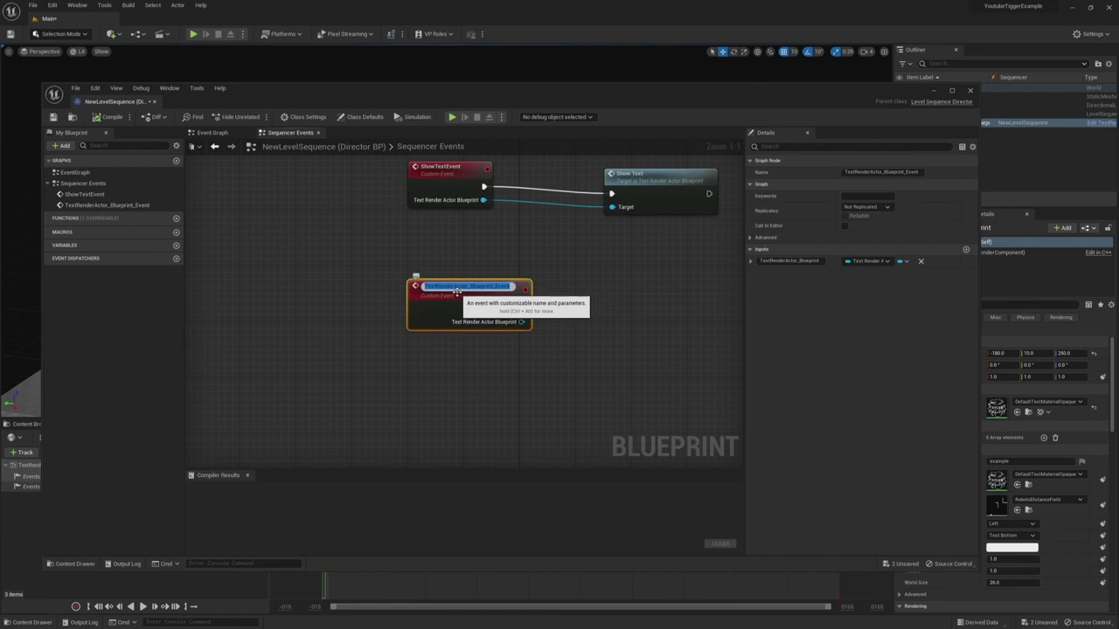
# Name the event ResetIndexEvent and wire it to Reset Index on the text actor
pyautogui.write('H')
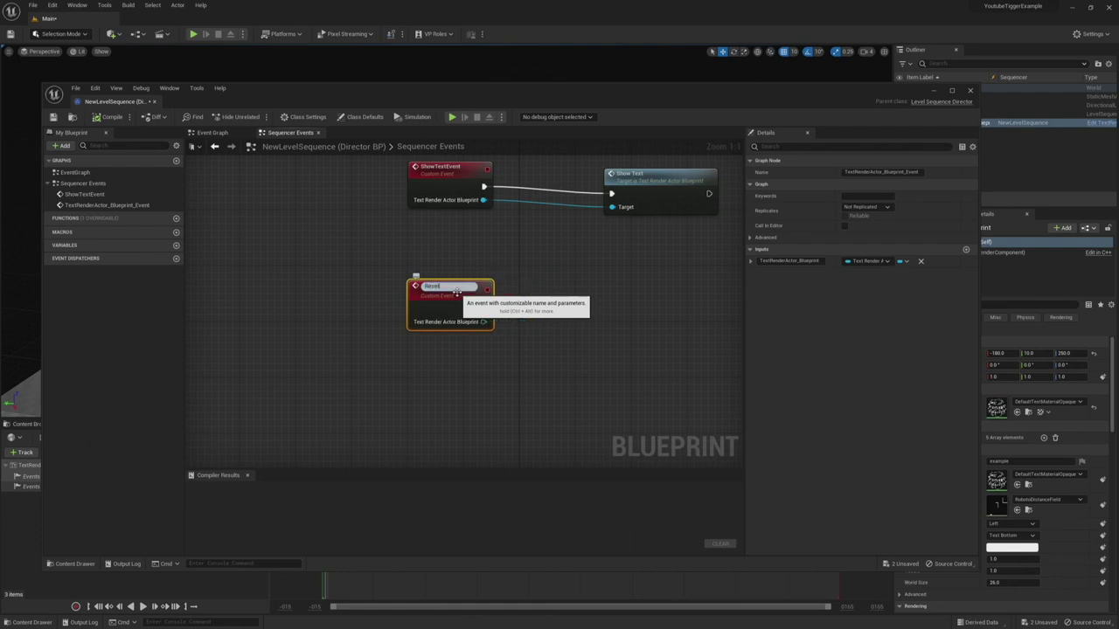
pyautogui.write('esetIndexEvent')
pyautogui.press('Return')
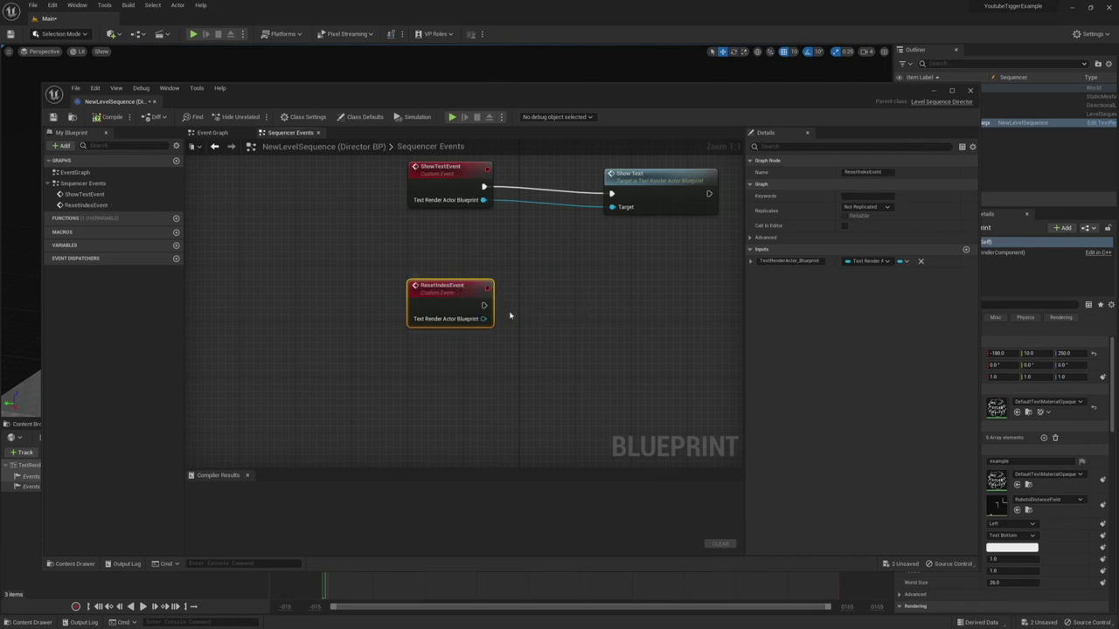
pyautogui.rightClick(570, 310)
pyautogui.write('Reset')
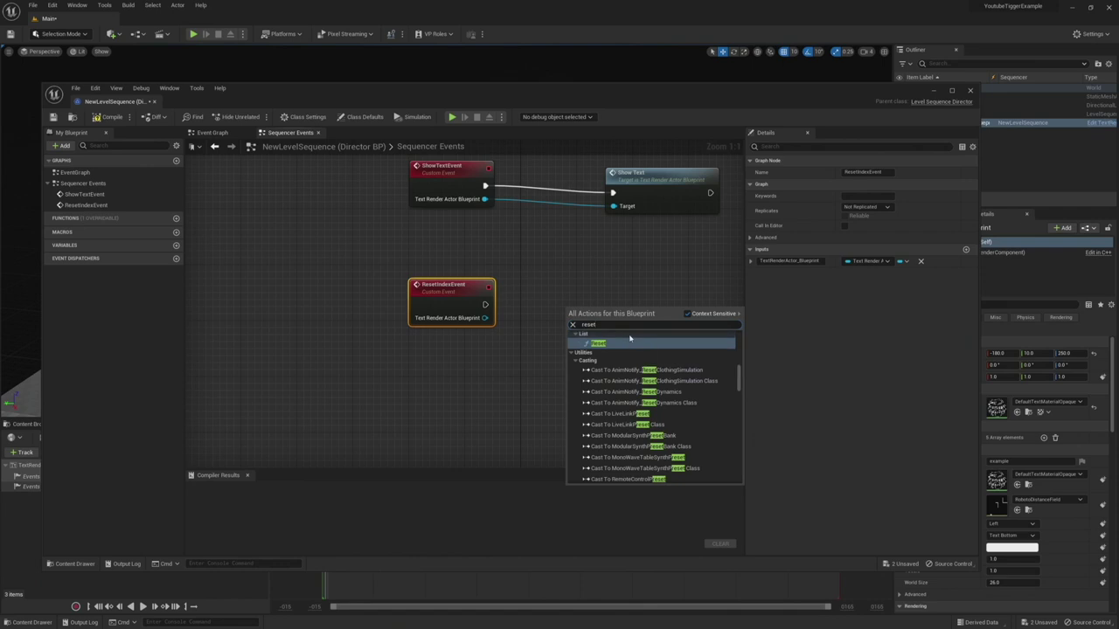
pyautogui.write('inde')
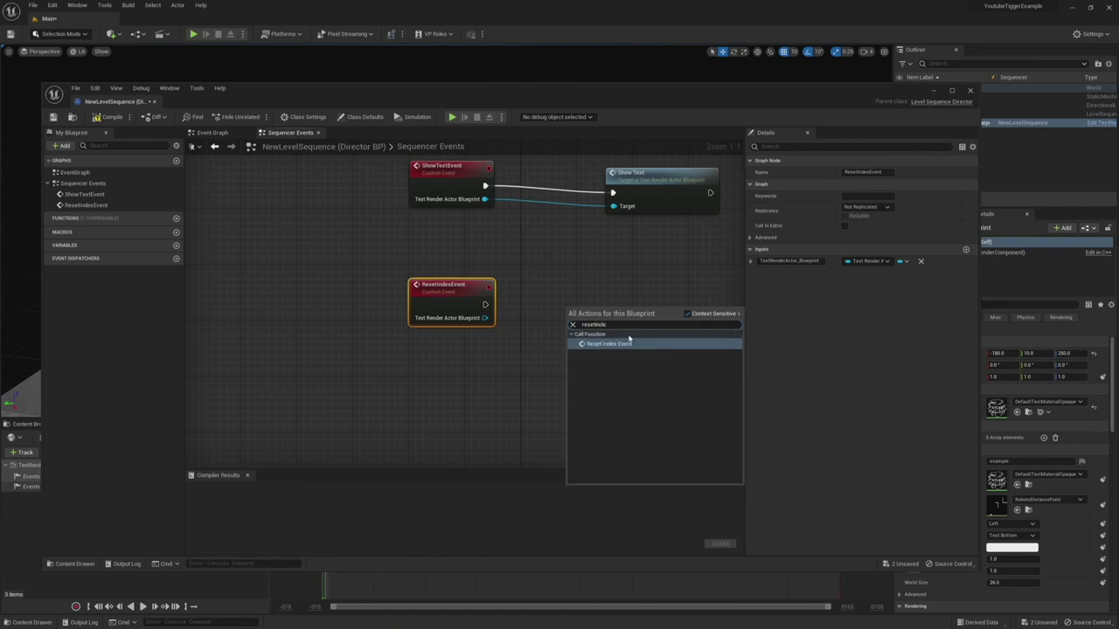
pyautogui.write('x')
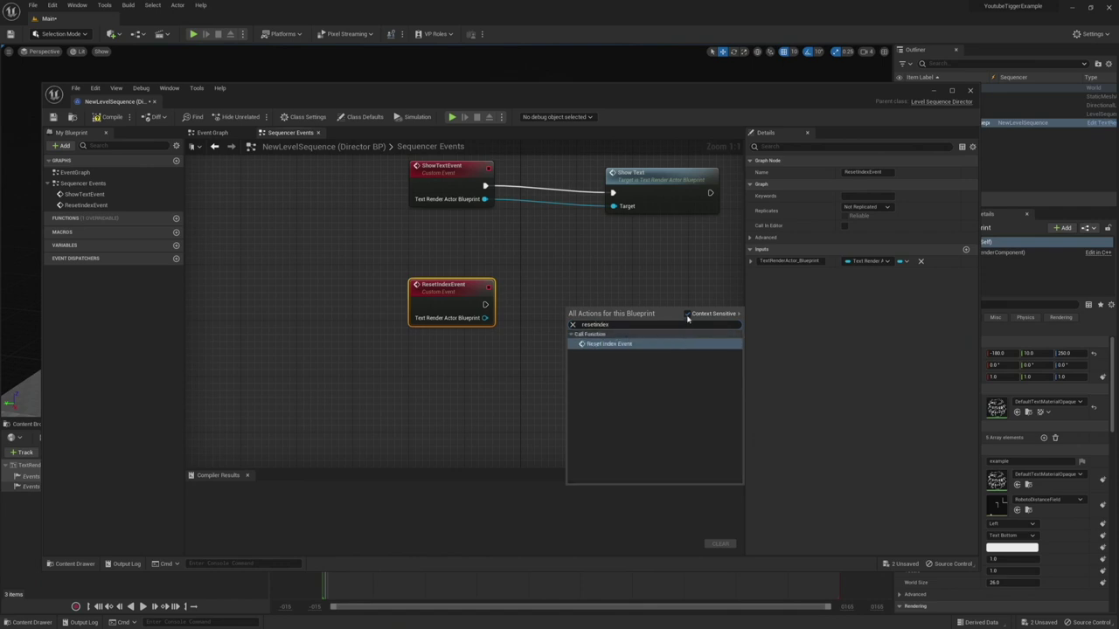
pyautogui.click(687, 315)
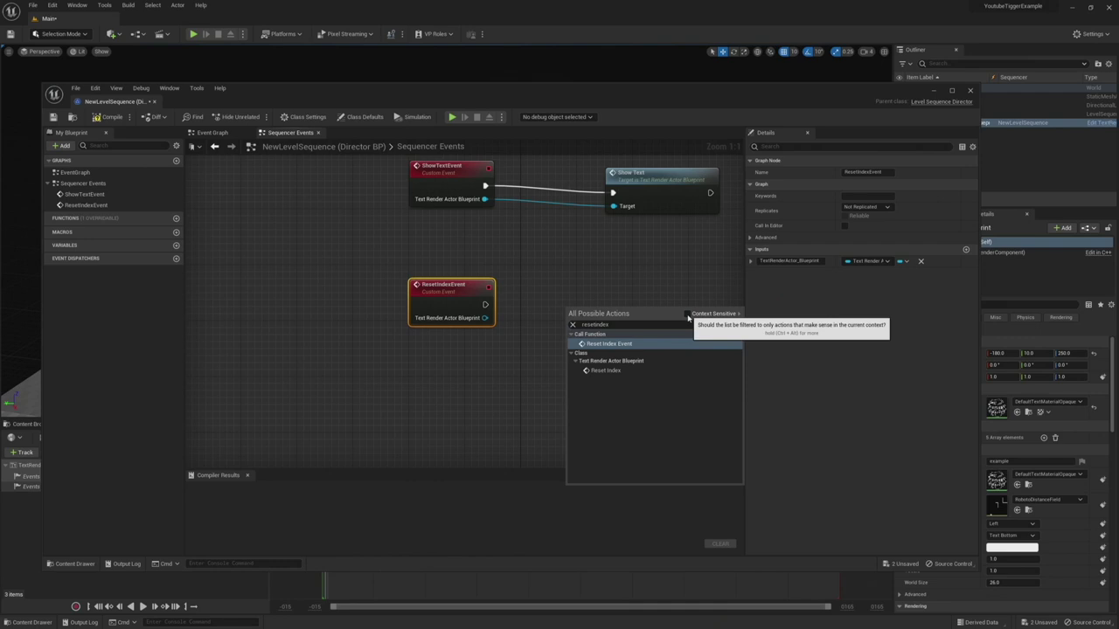
pyautogui.click(601, 372)
pyautogui.moveTo(486, 304); pyautogui.dragTo(571, 325)
pyautogui.moveTo(484, 318); pyautogui.dragTo(574, 339)
# Compile the director blueprint and close its editor
pyautogui.click(591, 357)
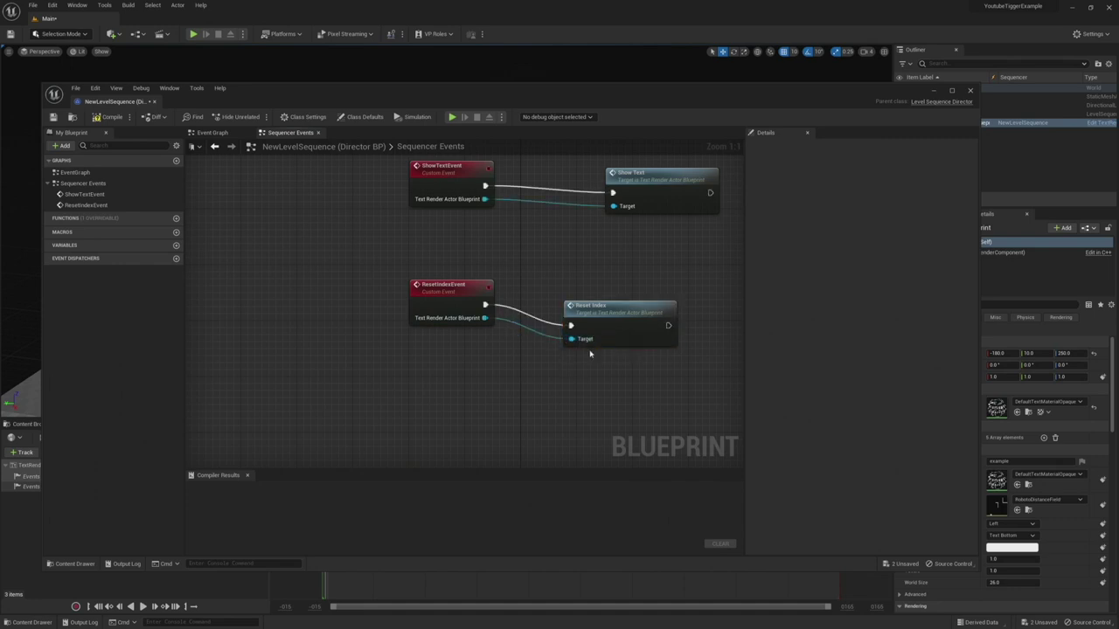
pyautogui.click(110, 117)
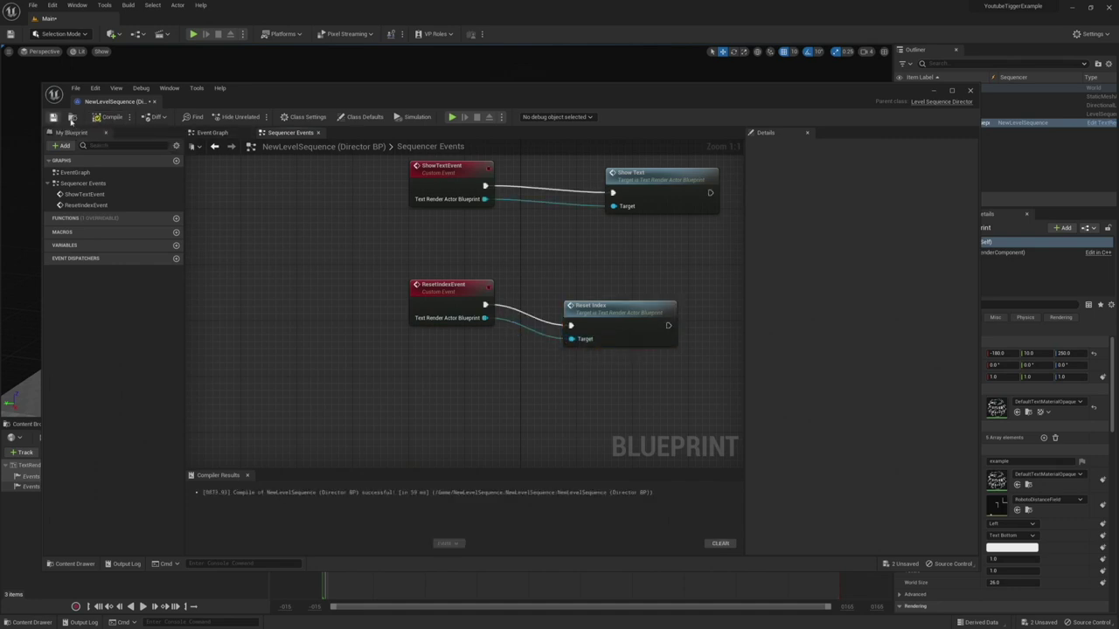
pyautogui.click(969, 91)
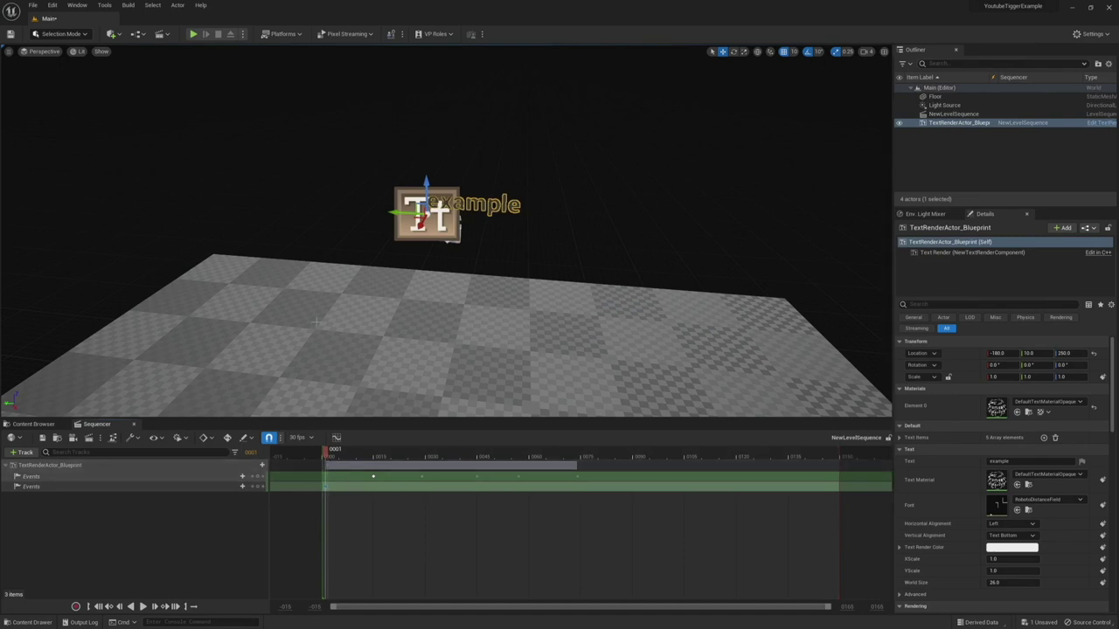
pyautogui.click(193, 33)
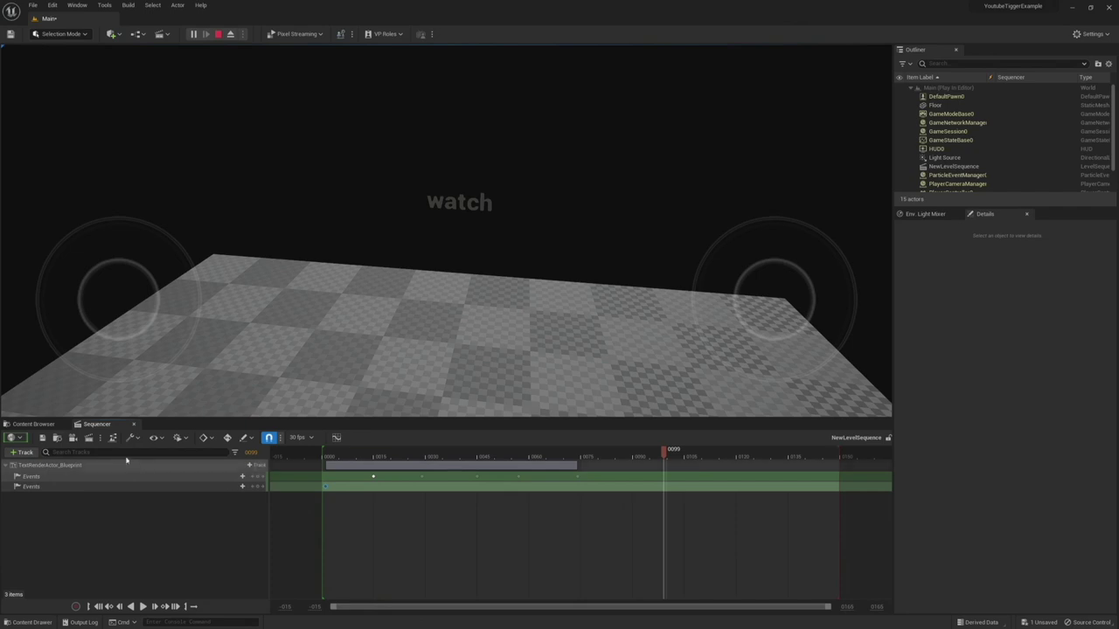
pyautogui.click(33, 424)
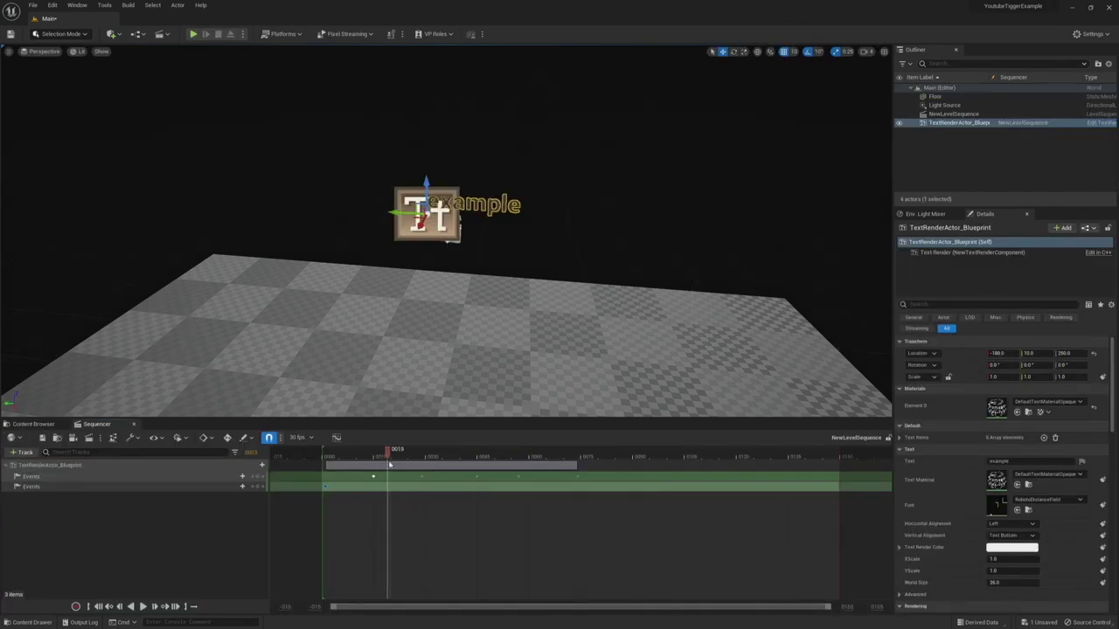
# Quick-bind the Events keys at frame 0029 and the next one to Show Text Event
pyautogui.click(422, 477)
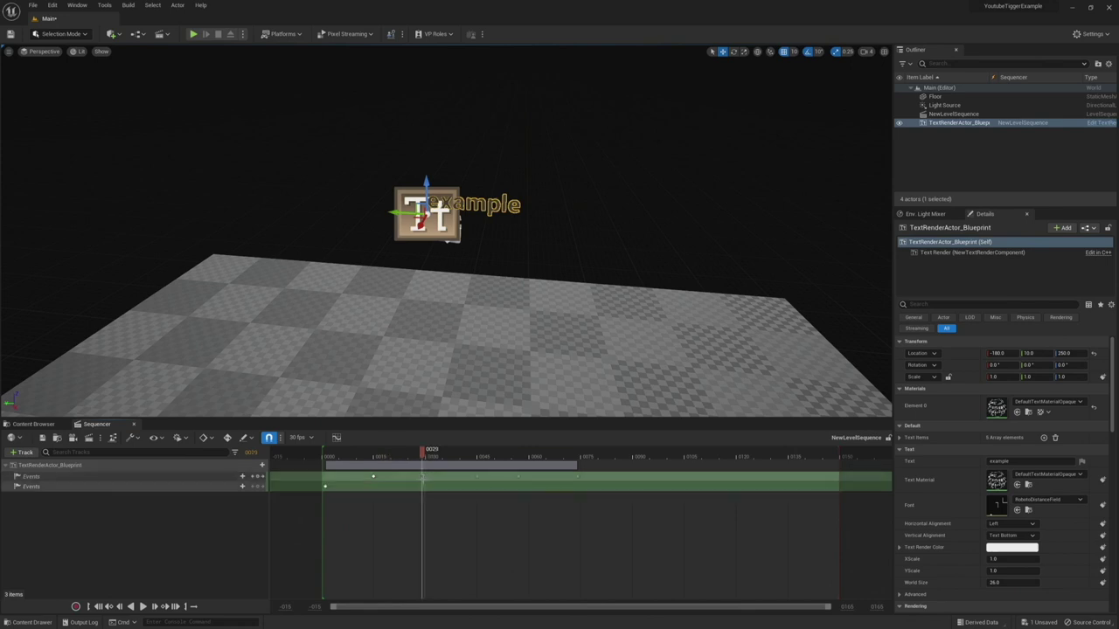
pyautogui.rightClick(422, 476)
pyautogui.moveTo(438, 486)
pyautogui.click(601, 513)
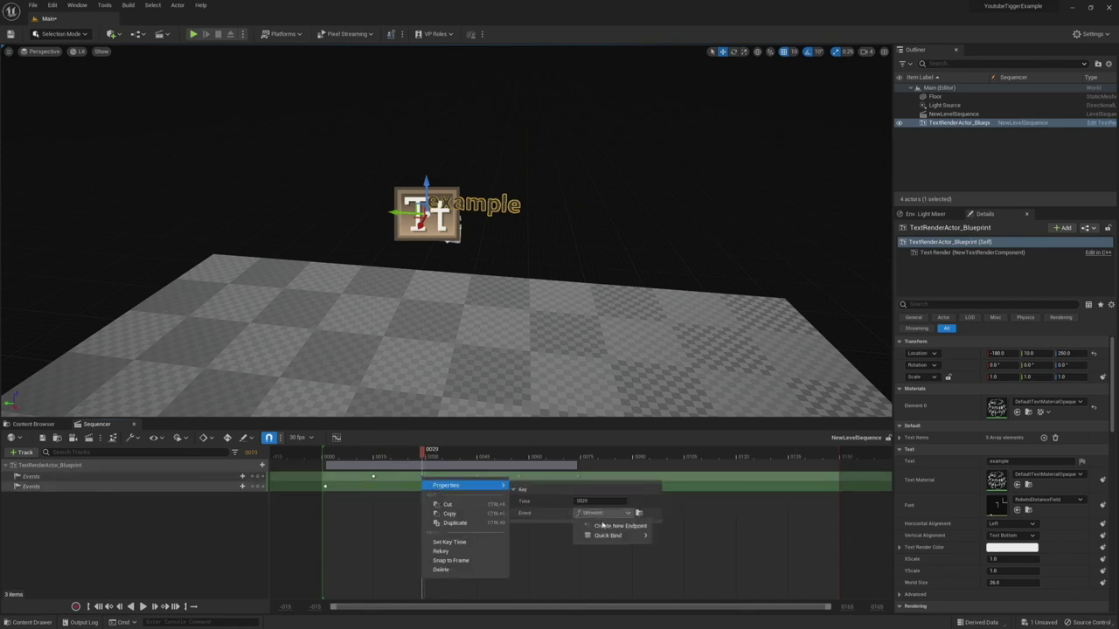
pyautogui.moveTo(608, 535)
pyautogui.click(656, 557)
pyautogui.click(659, 564)
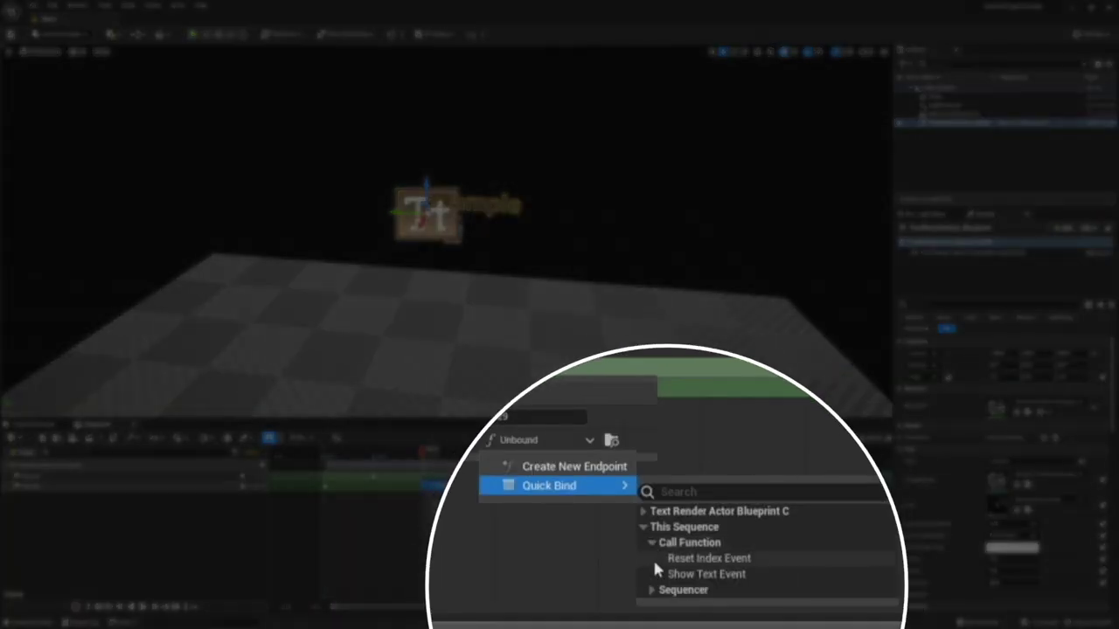
pyautogui.click(722, 573)
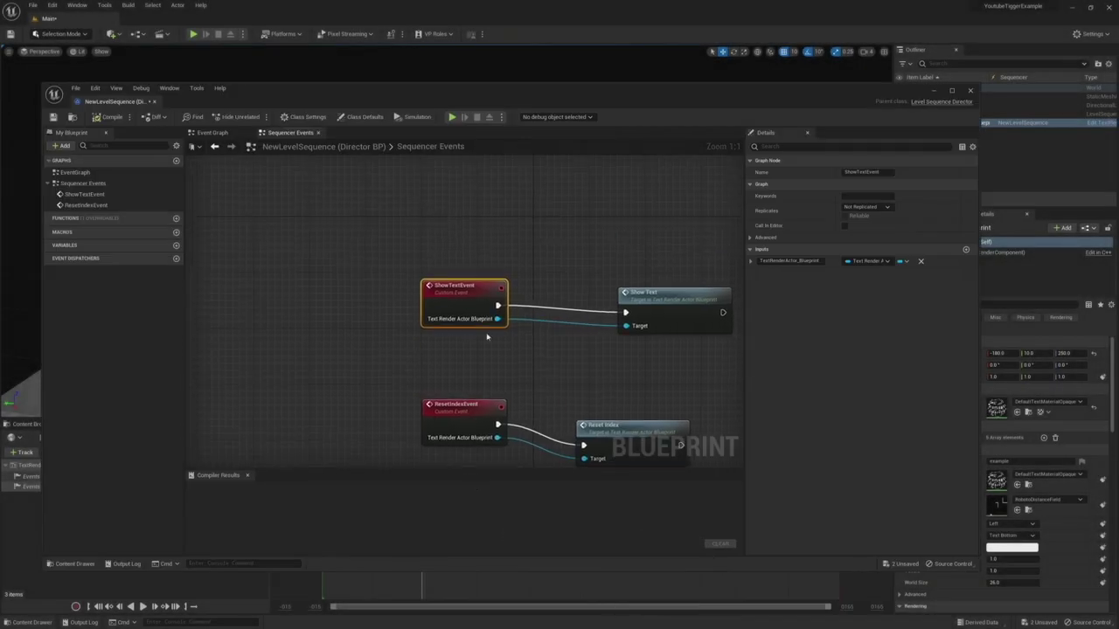
pyautogui.click(969, 92)
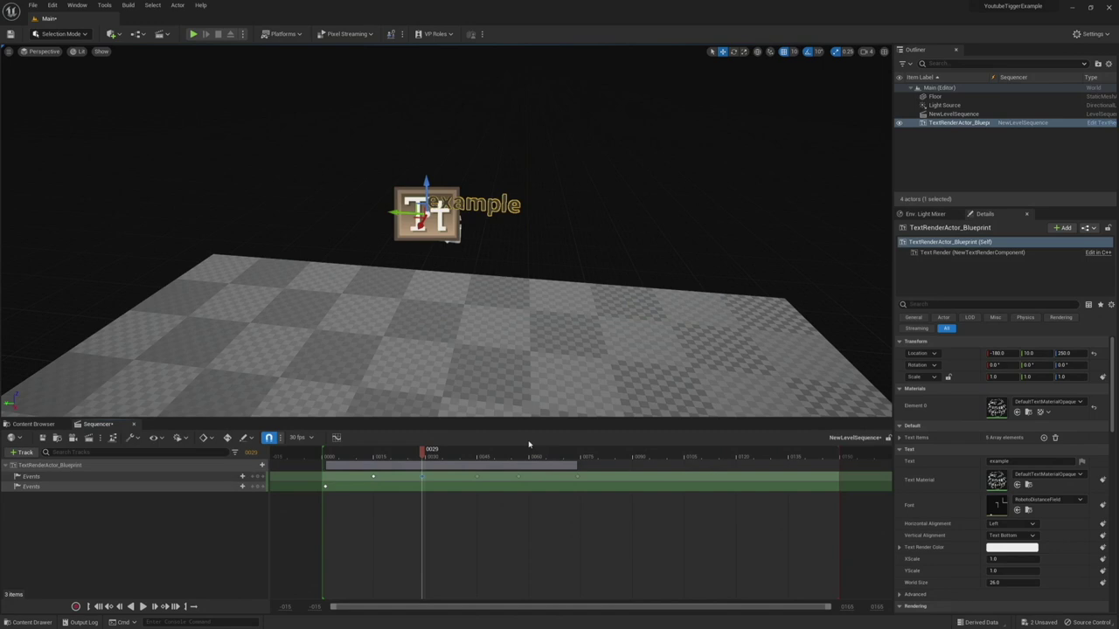
pyautogui.rightClick(476, 477)
pyautogui.moveTo(515, 485)
pyautogui.click(649, 513)
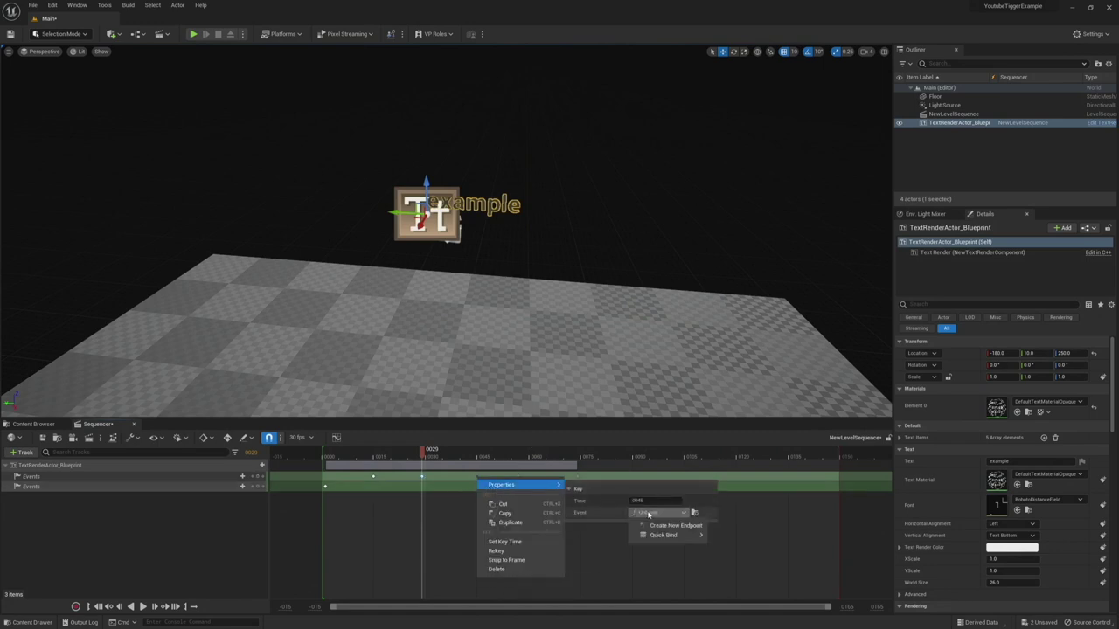
pyautogui.moveTo(666, 535)
pyautogui.click(712, 557)
pyautogui.click(715, 564)
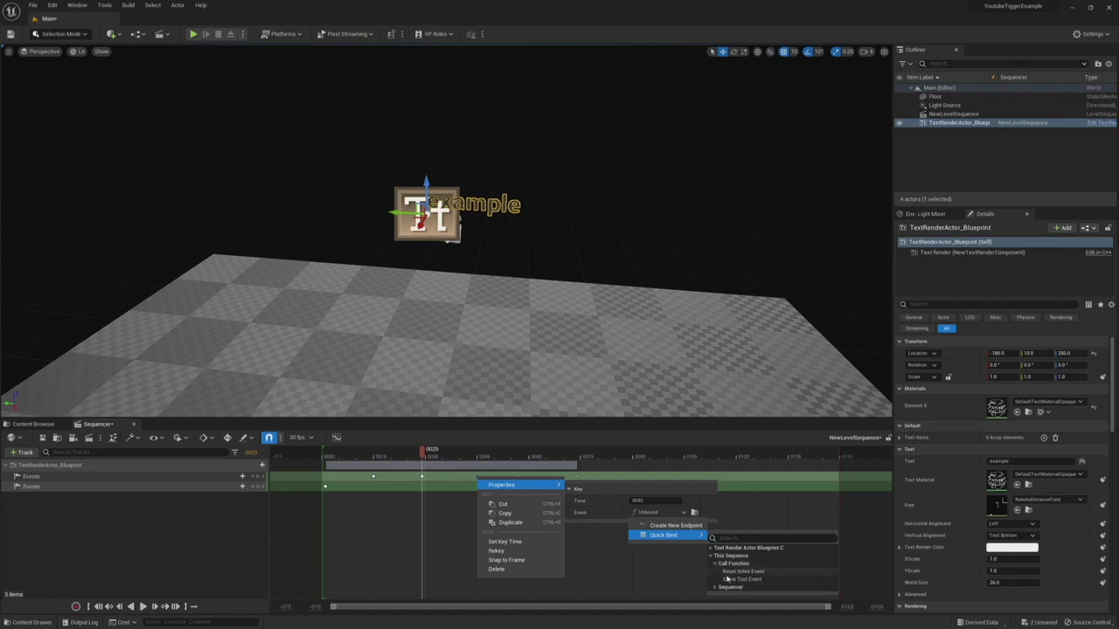
pyautogui.click(735, 580)
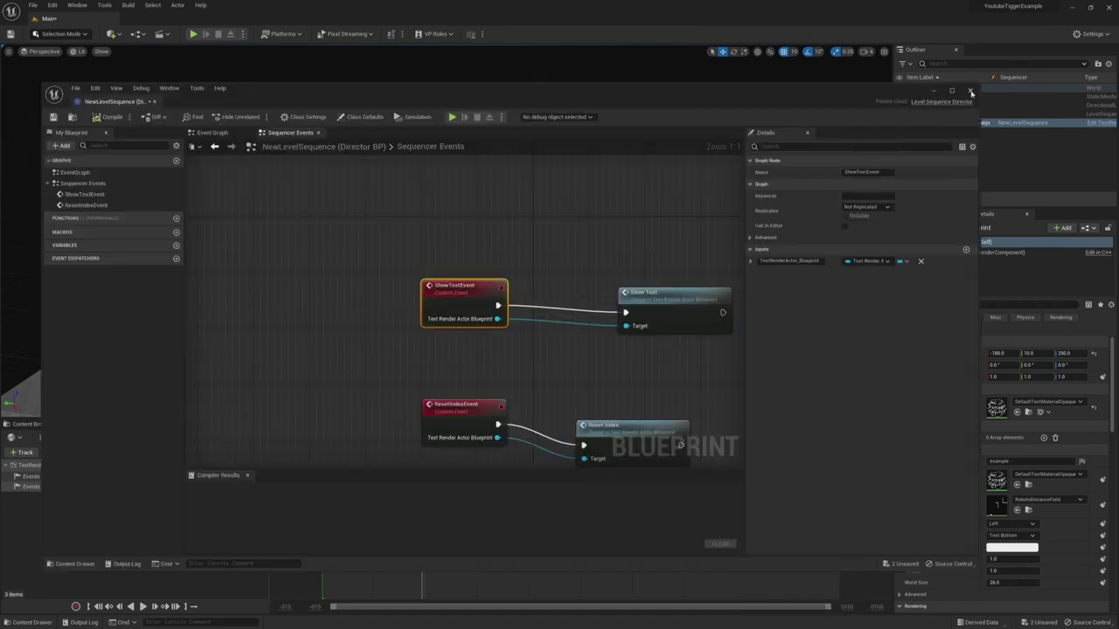
pyautogui.click(970, 90)
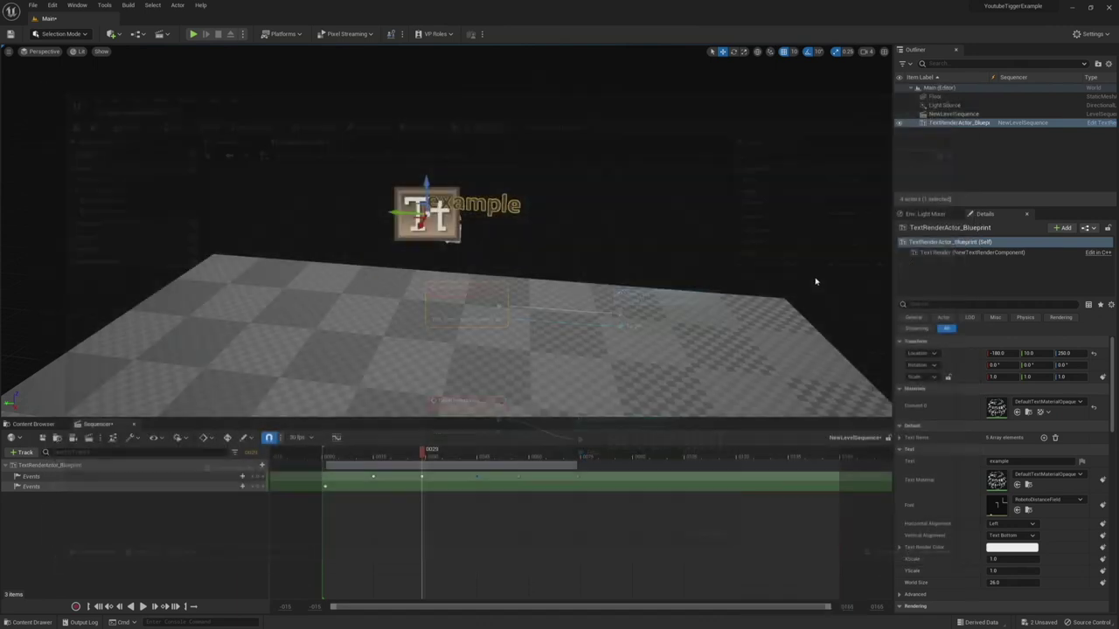
# Quick-bind the remaining two Events keys, up to frame 0074, to Show Text Event
pyautogui.rightClick(519, 477)
pyautogui.moveTo(544, 485)
pyautogui.click(681, 511)
pyautogui.moveTo(712, 535)
pyautogui.click(754, 556)
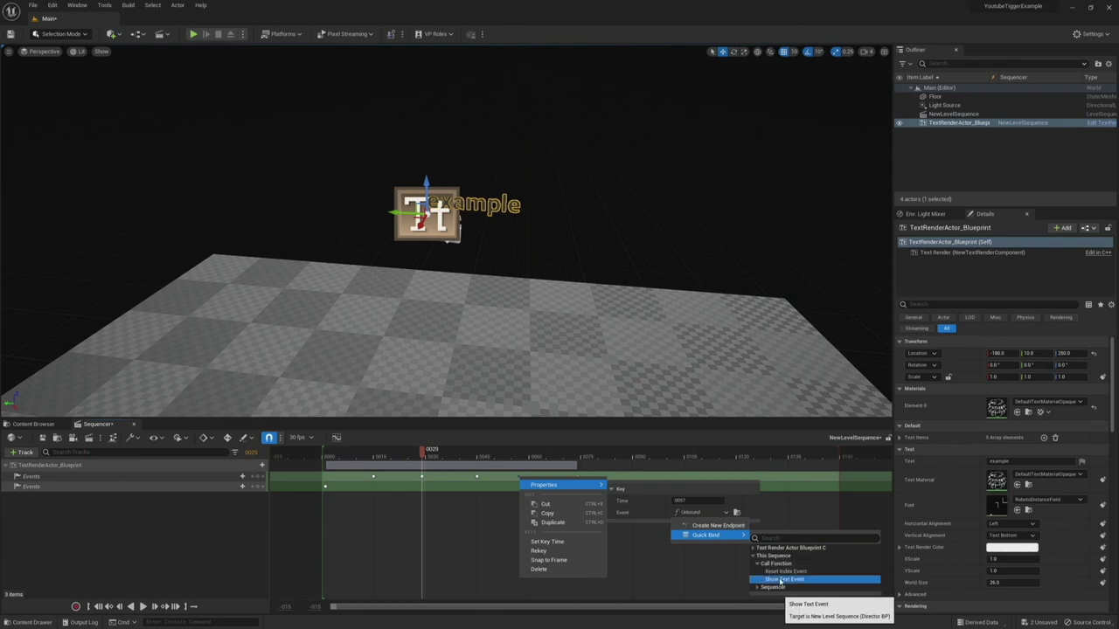
pyautogui.click(776, 583)
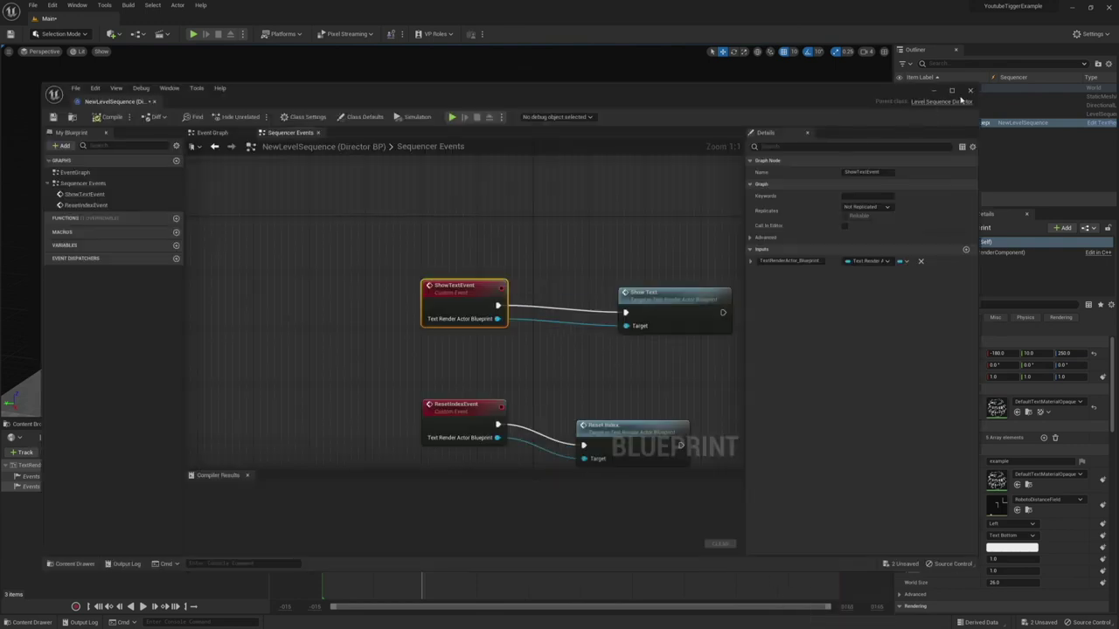
pyautogui.click(970, 90)
pyautogui.rightClick(578, 478)
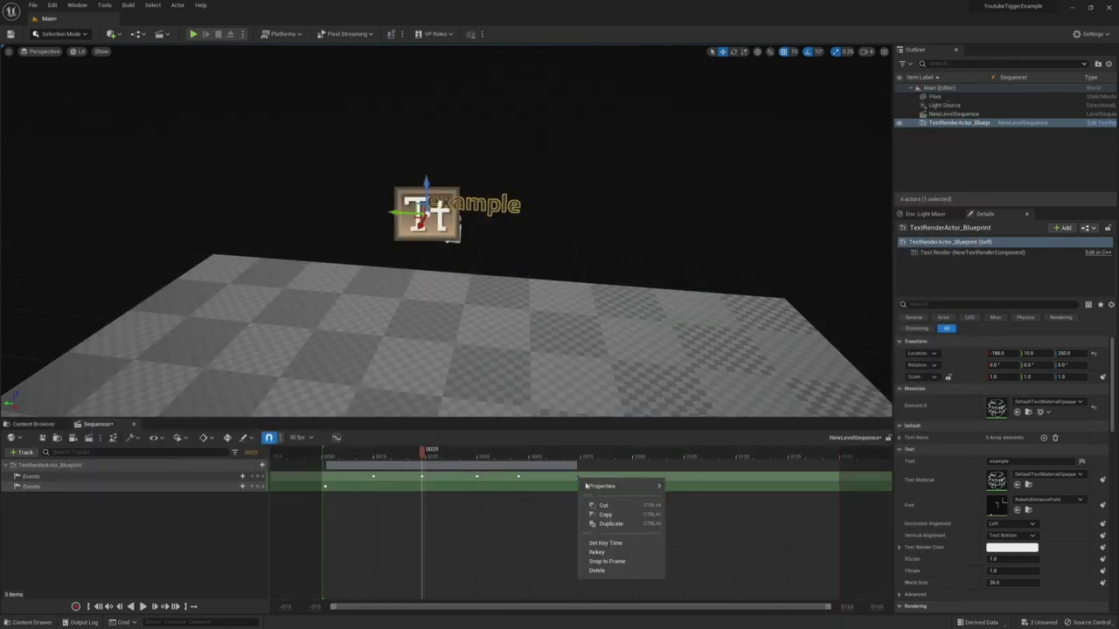
pyautogui.moveTo(601, 486)
pyautogui.click(759, 514)
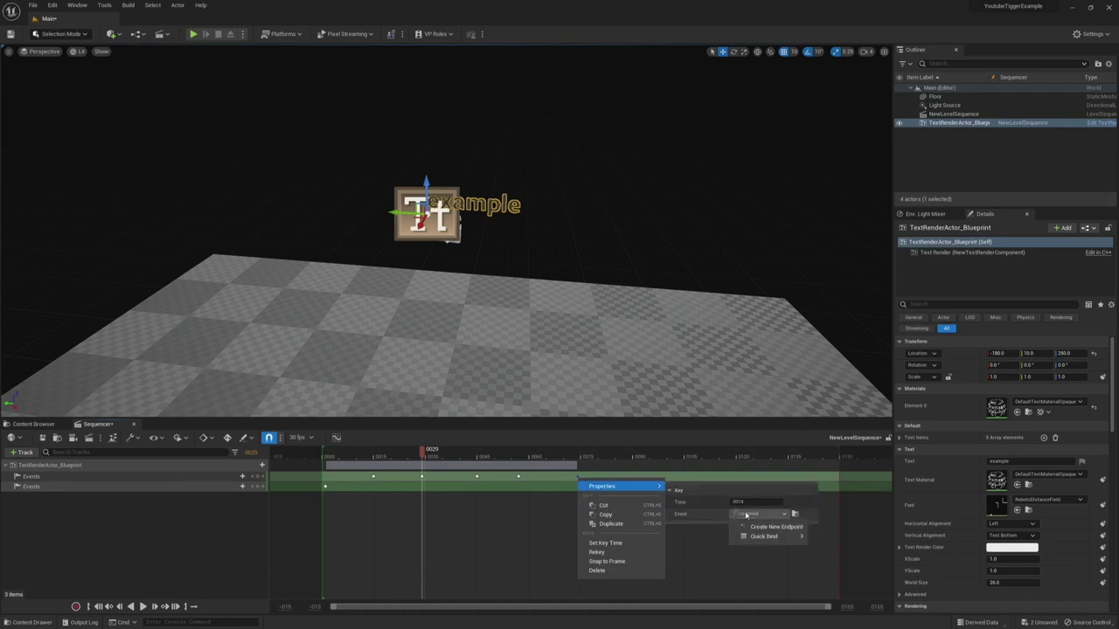
pyautogui.moveTo(763, 536)
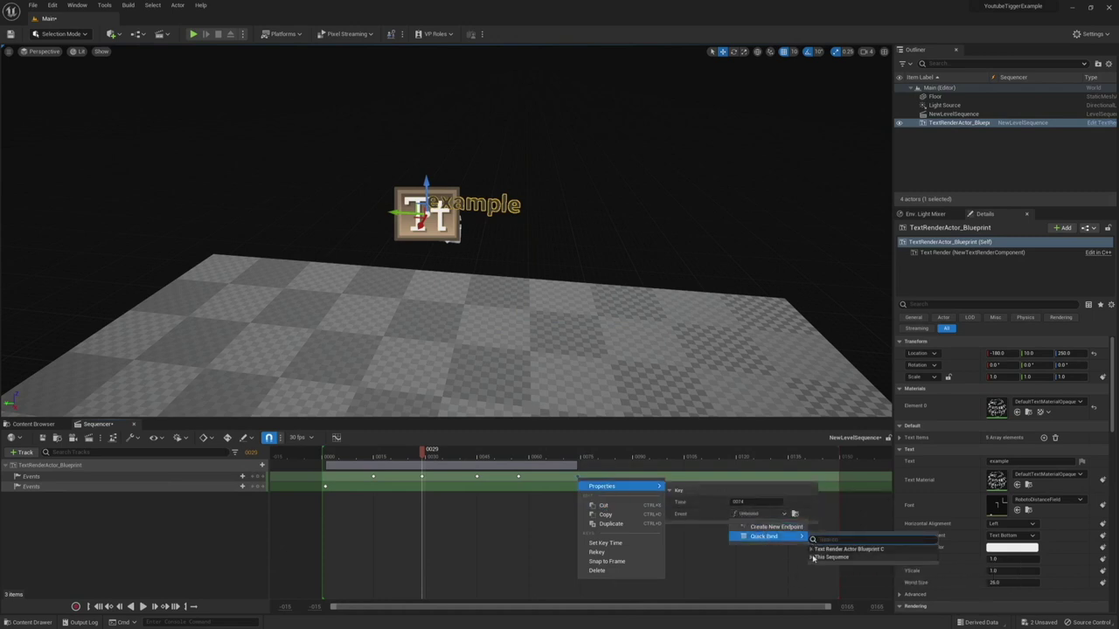
pyautogui.click(813, 557)
pyautogui.click(816, 564)
pyautogui.click(832, 581)
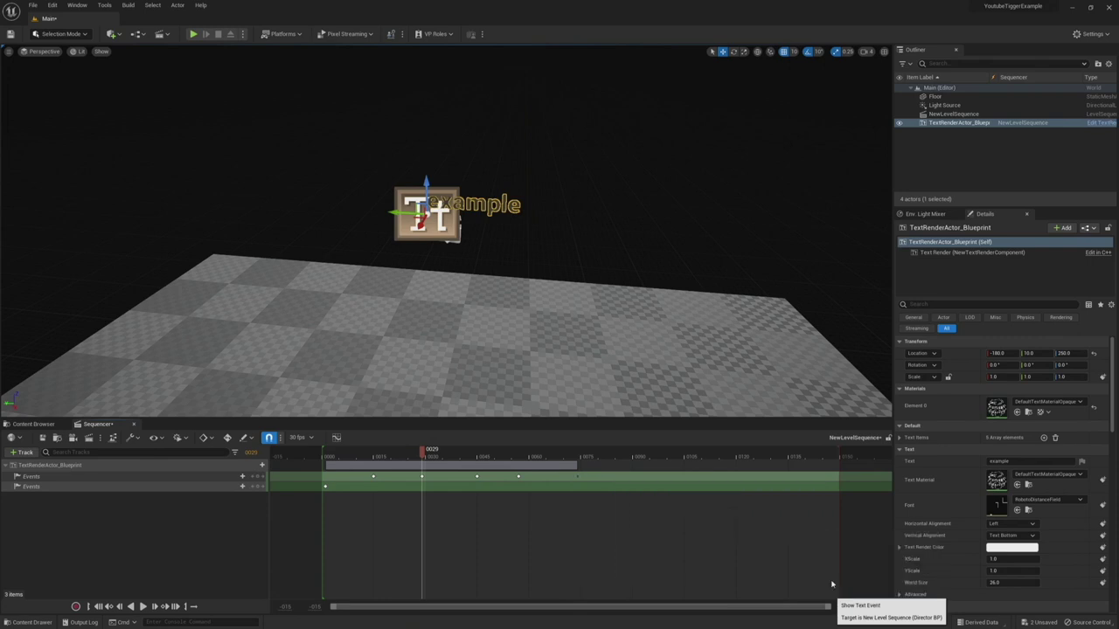